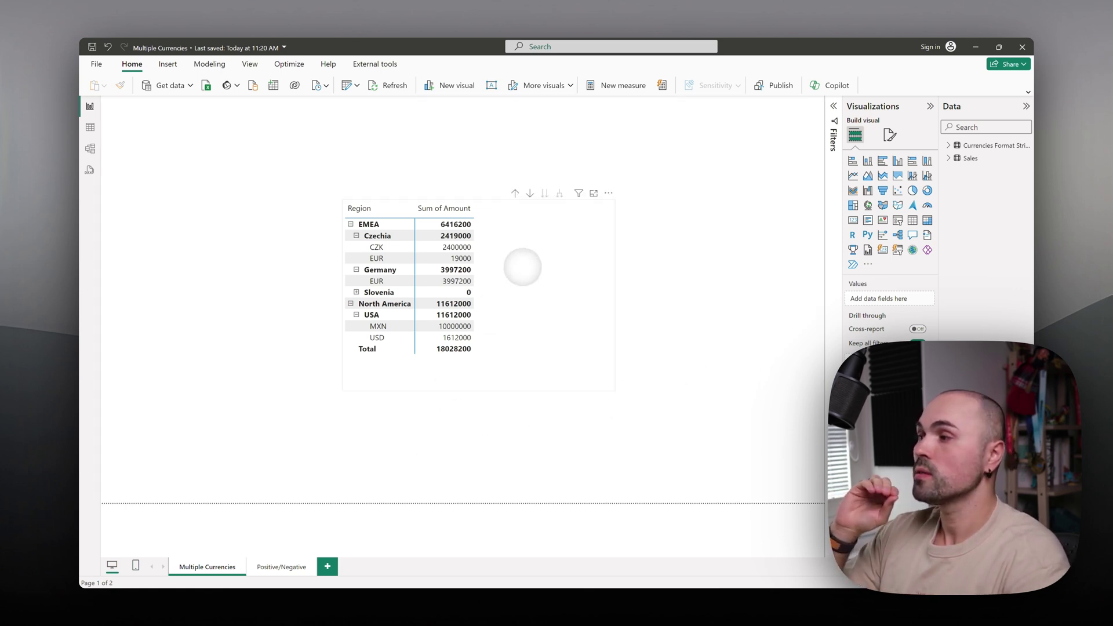
Step: Drag Sales Amt into the matrix beside Sum of Amount, deleting the column chart created by mistake
right_click(520, 267)
click(516, 219)
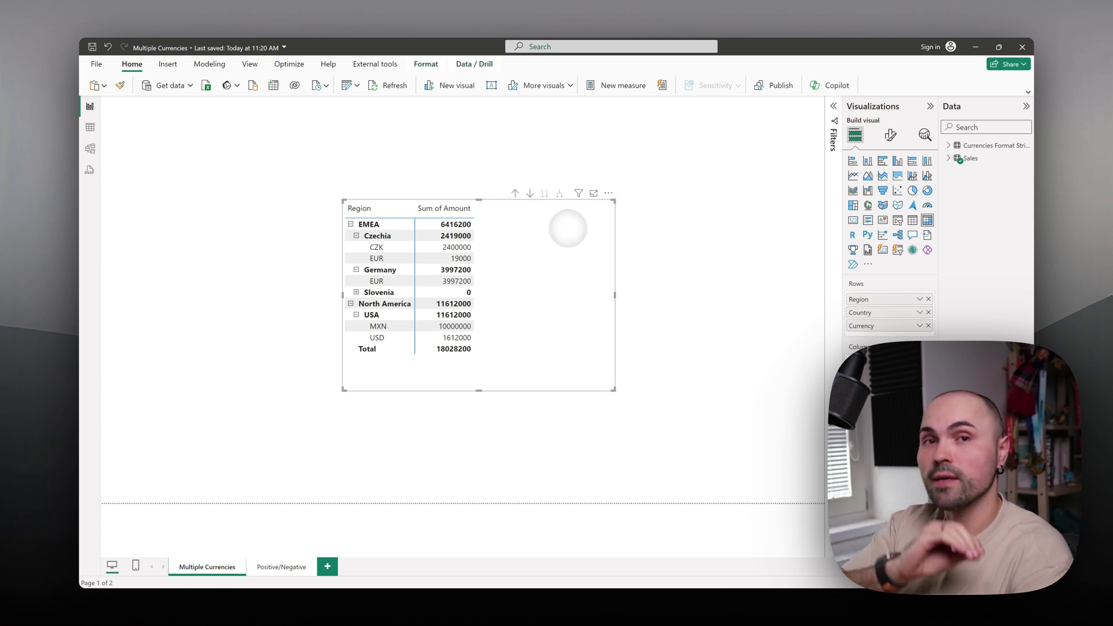
click(626, 232)
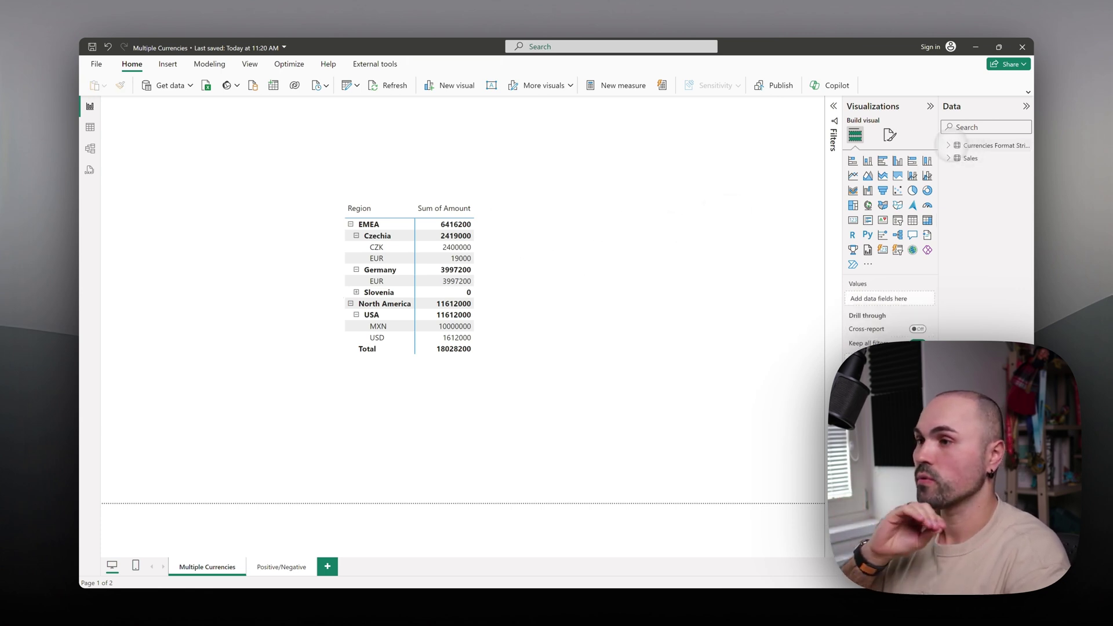
click(949, 158)
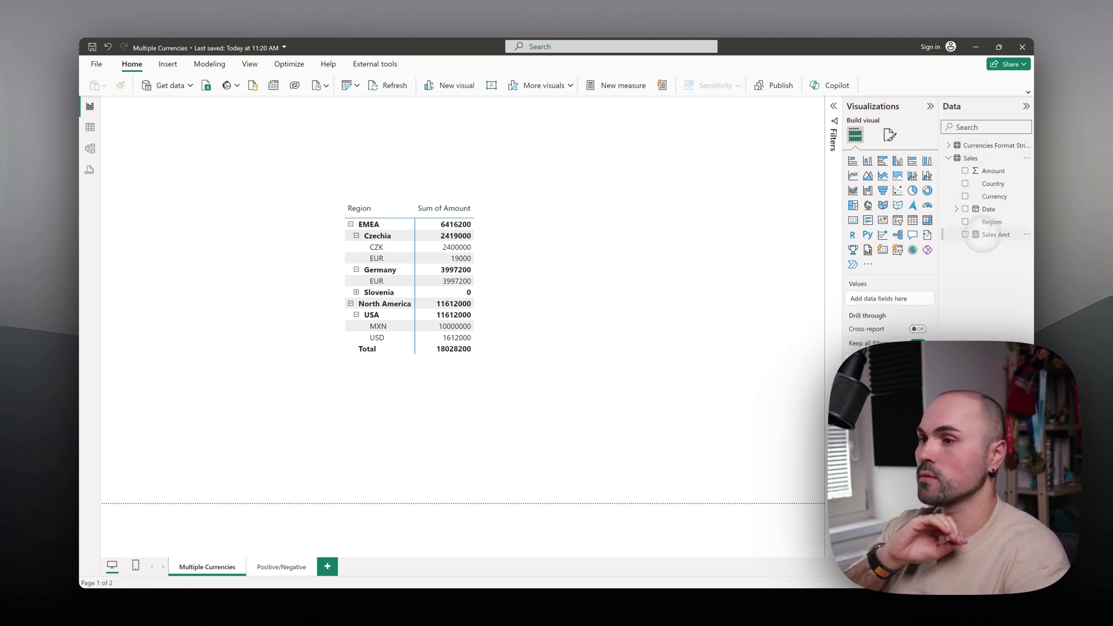
click(966, 234)
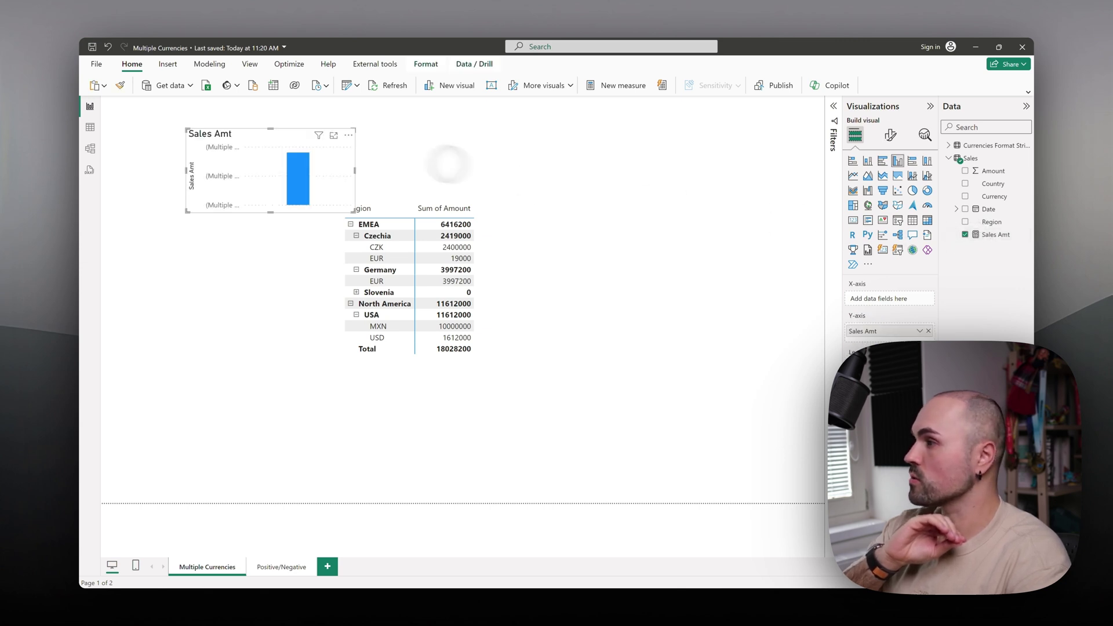
click(348, 136)
click(380, 173)
click(509, 254)
drag(976, 238, 551, 273)
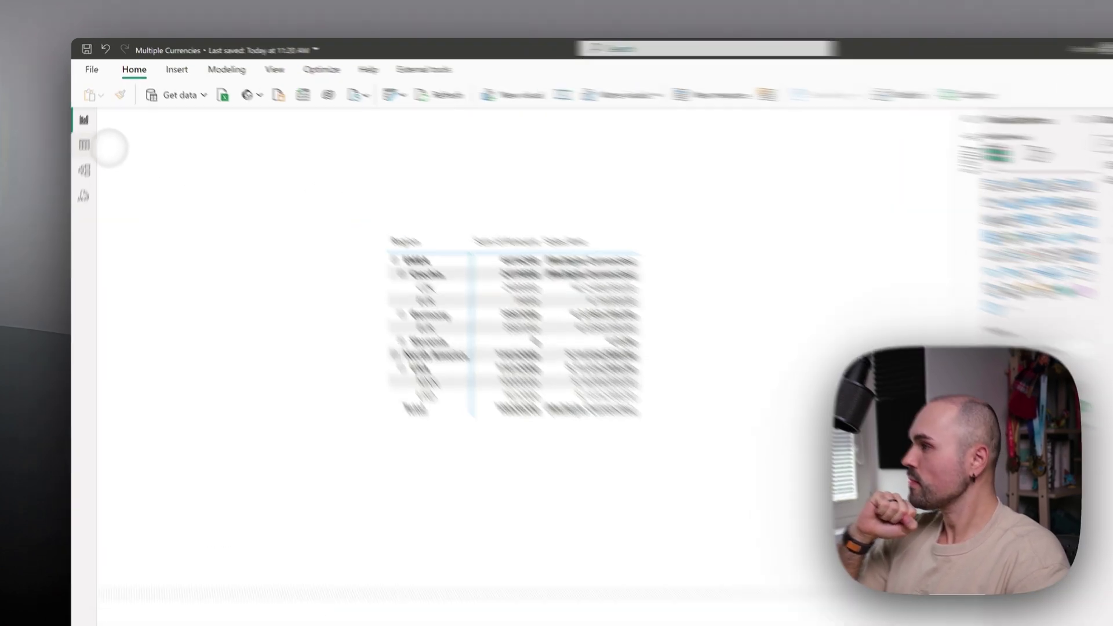
Step: In Table view, inspect the Sales table's Region, Country, Currency and Amount columns
click(87, 145)
click(304, 293)
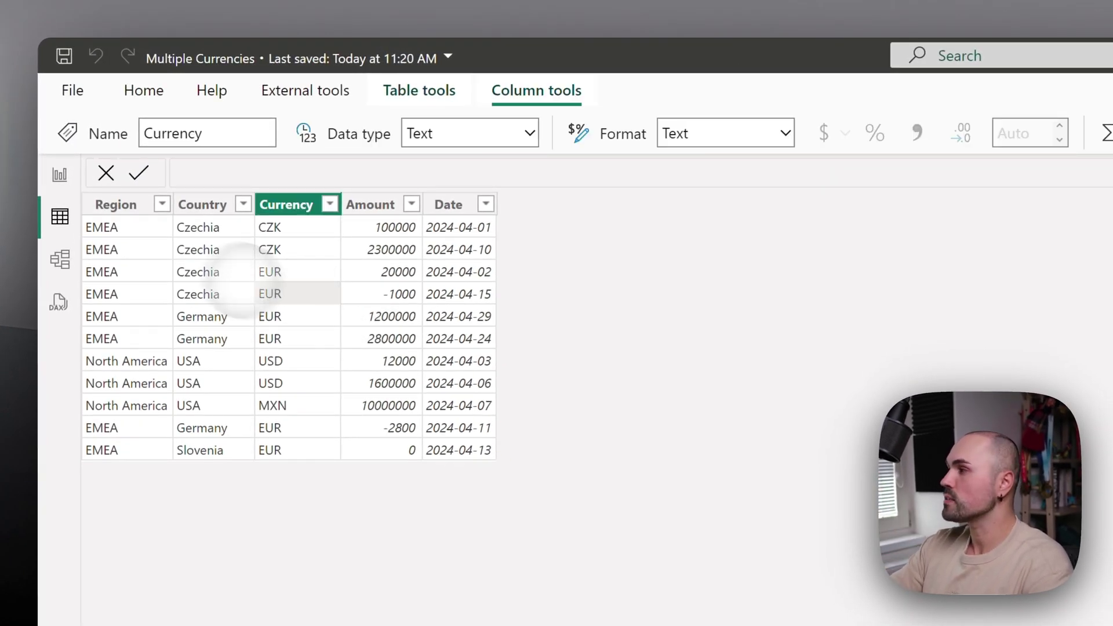
click(105, 249)
click(235, 267)
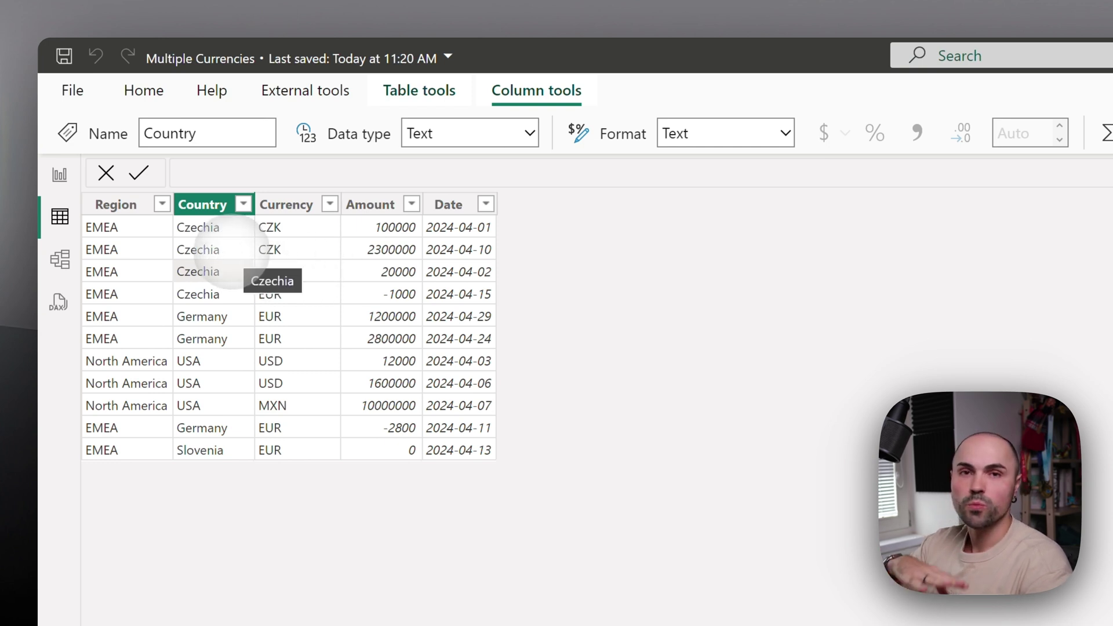
click(287, 249)
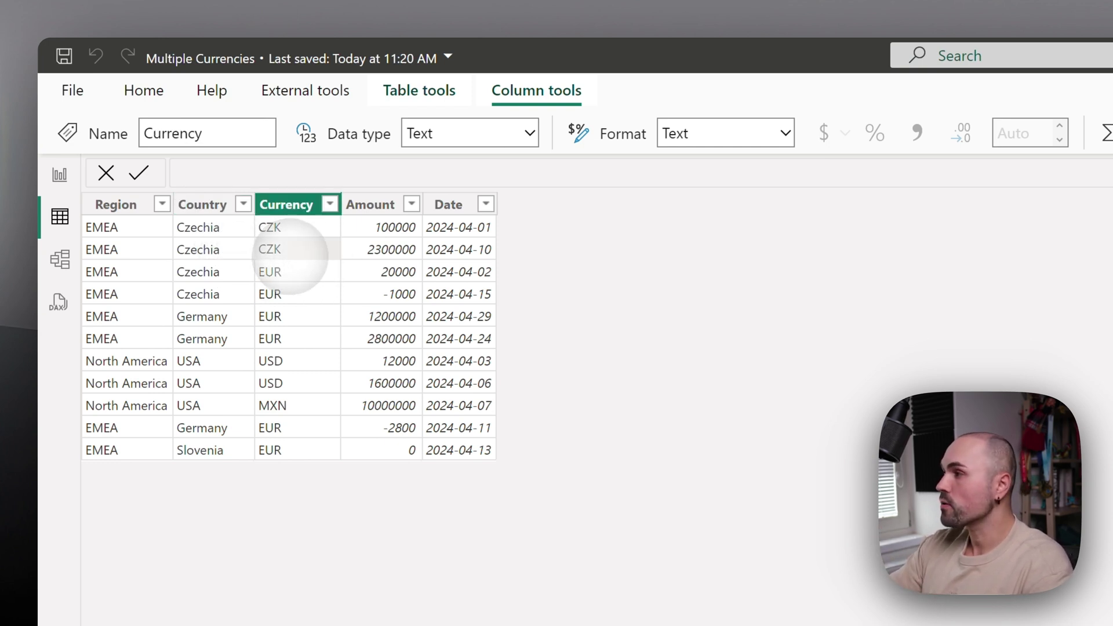
click(371, 248)
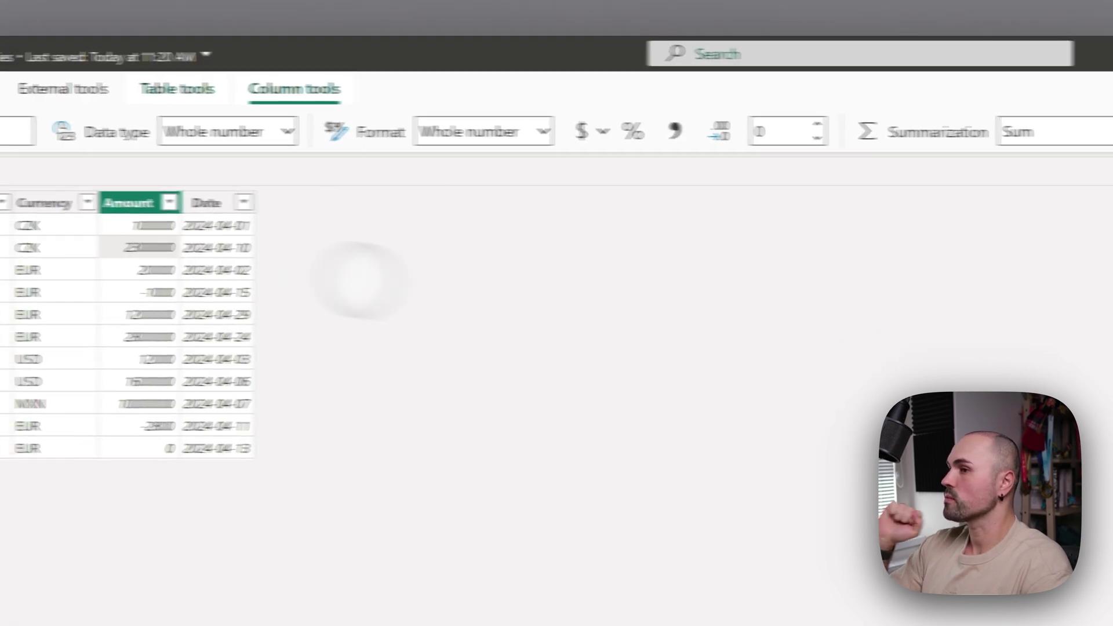
Step: Open Currencies Format Strings and browse its Currency Name, Currency Symbol, Currency Code and Format columns
click(910, 251)
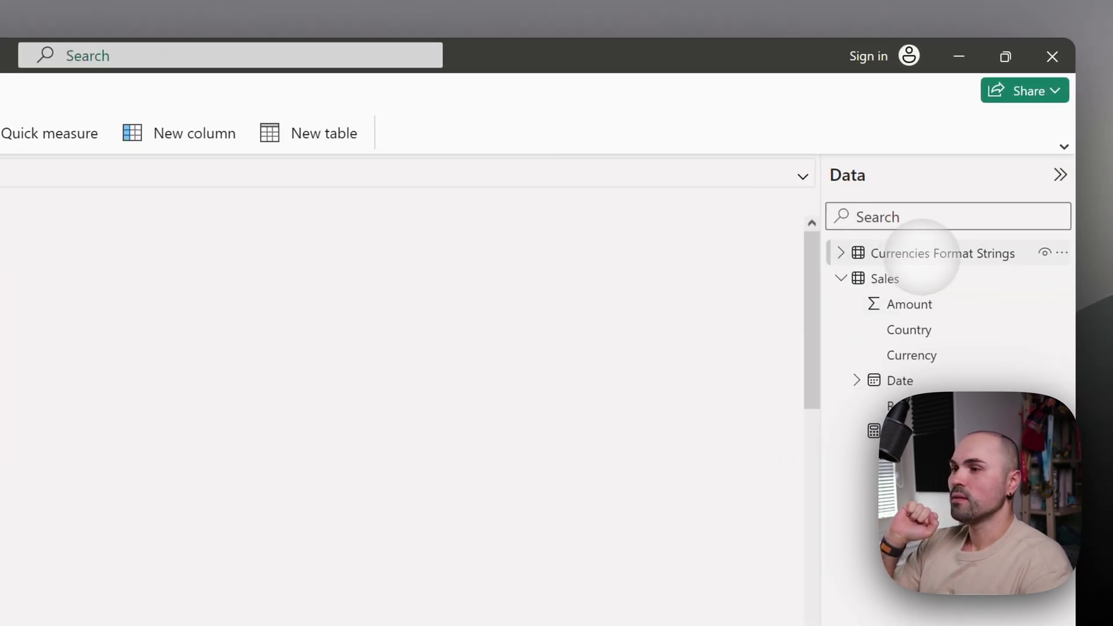
click(35, 338)
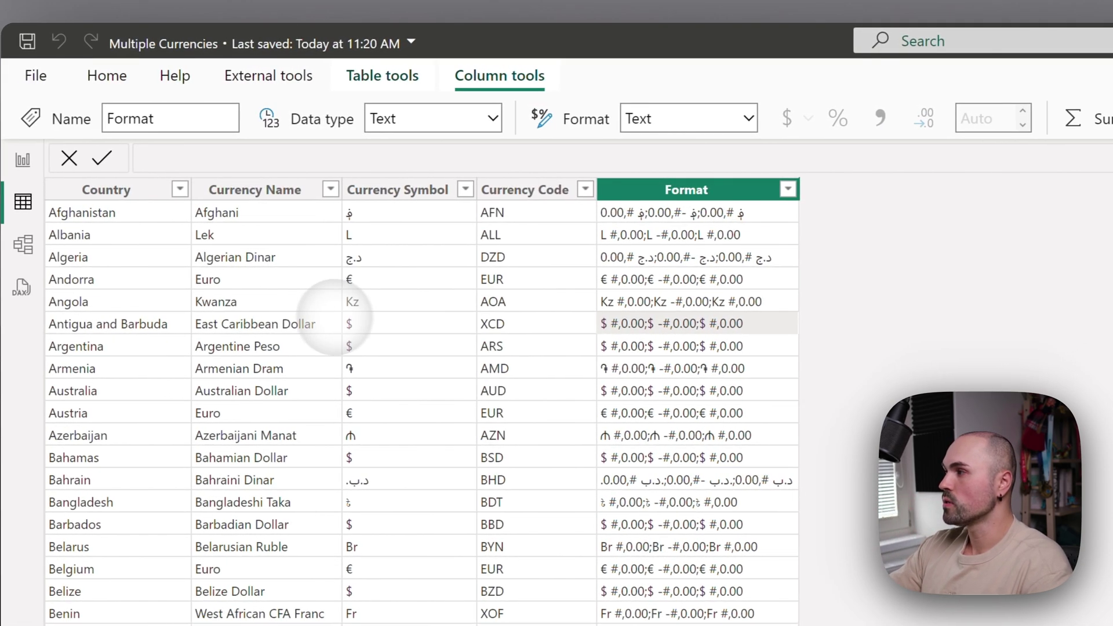
click(304, 302)
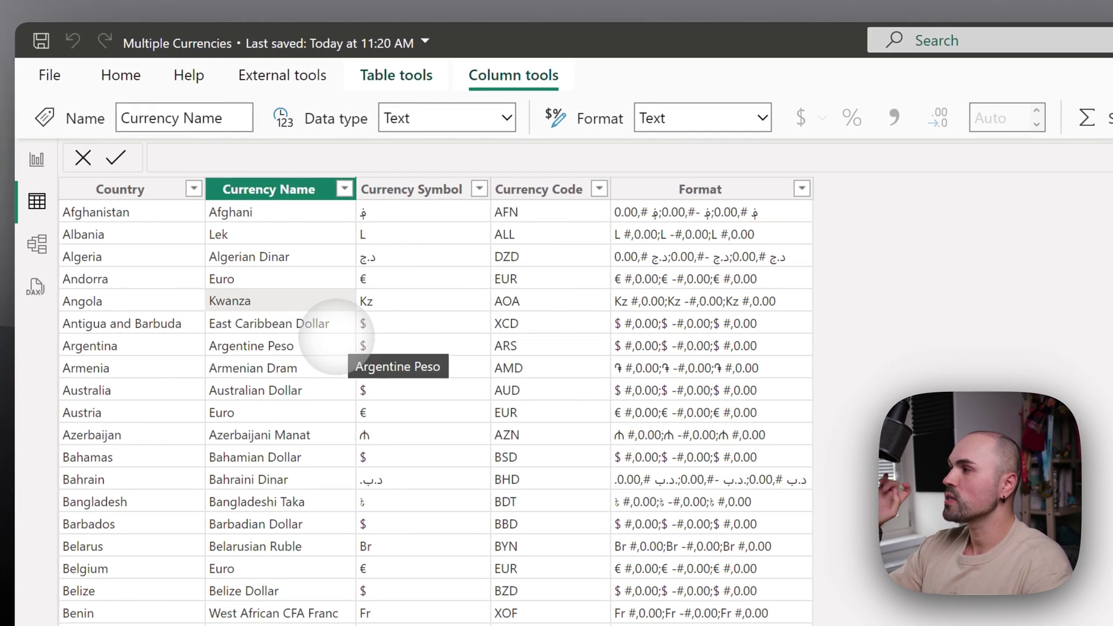
click(461, 317)
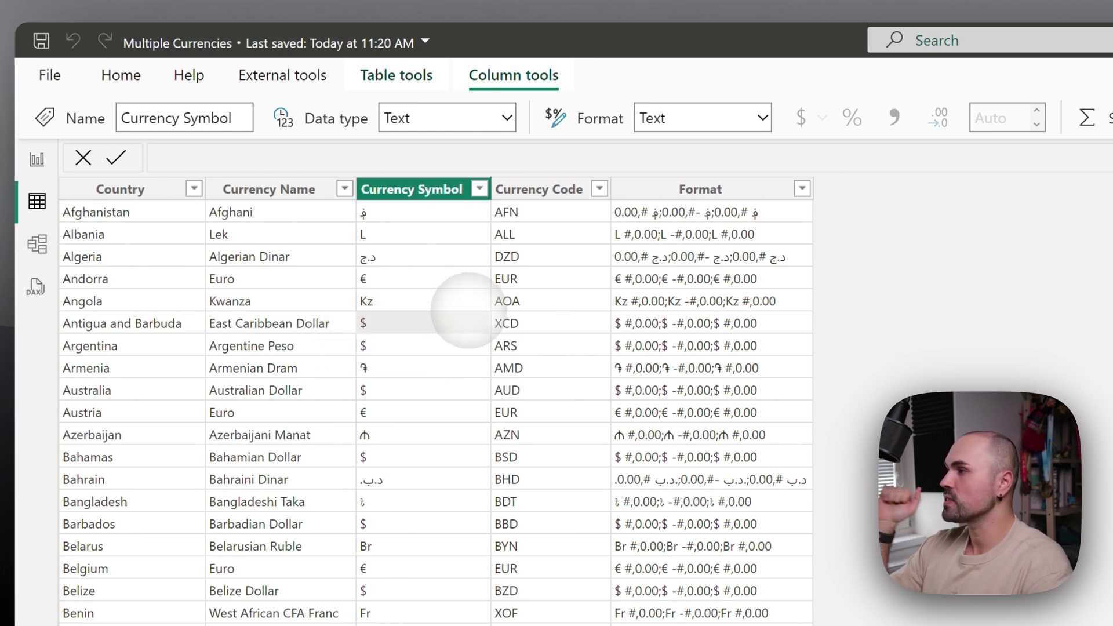
click(538, 301)
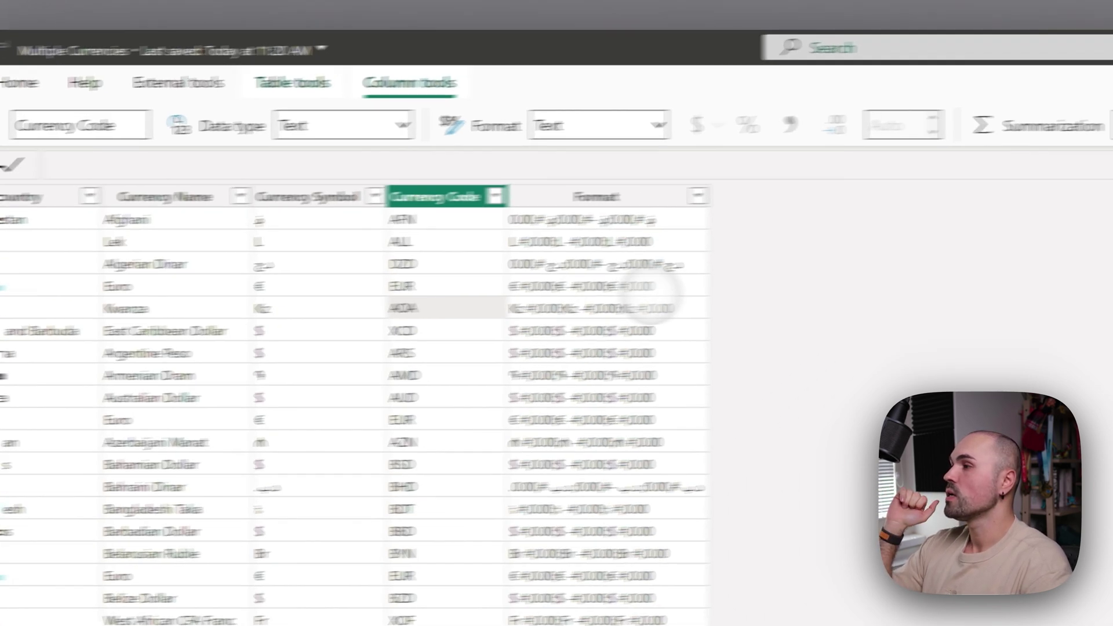
click(766, 285)
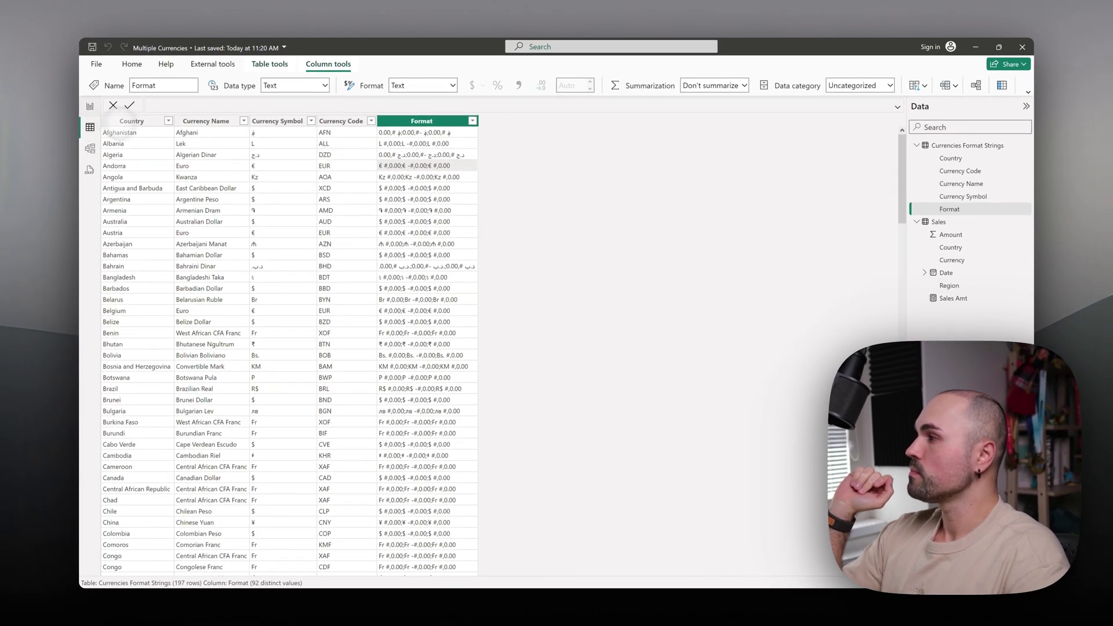
Step: Confirm Sales Amt uses a Dynamic format and show its SELECTEDVALUE format-string expression
click(90, 106)
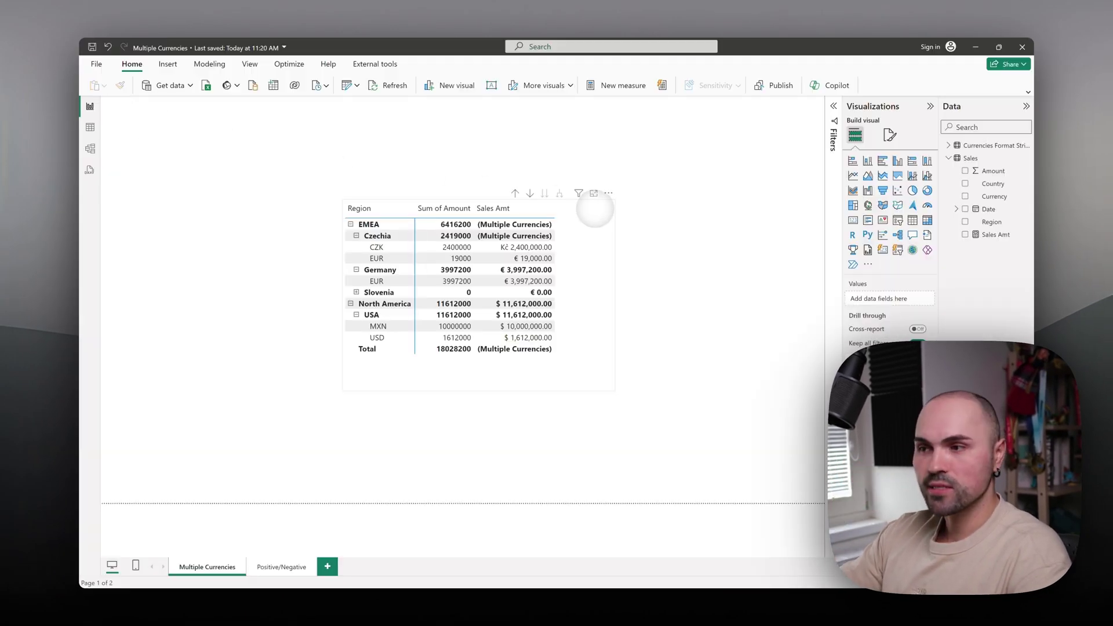
click(995, 235)
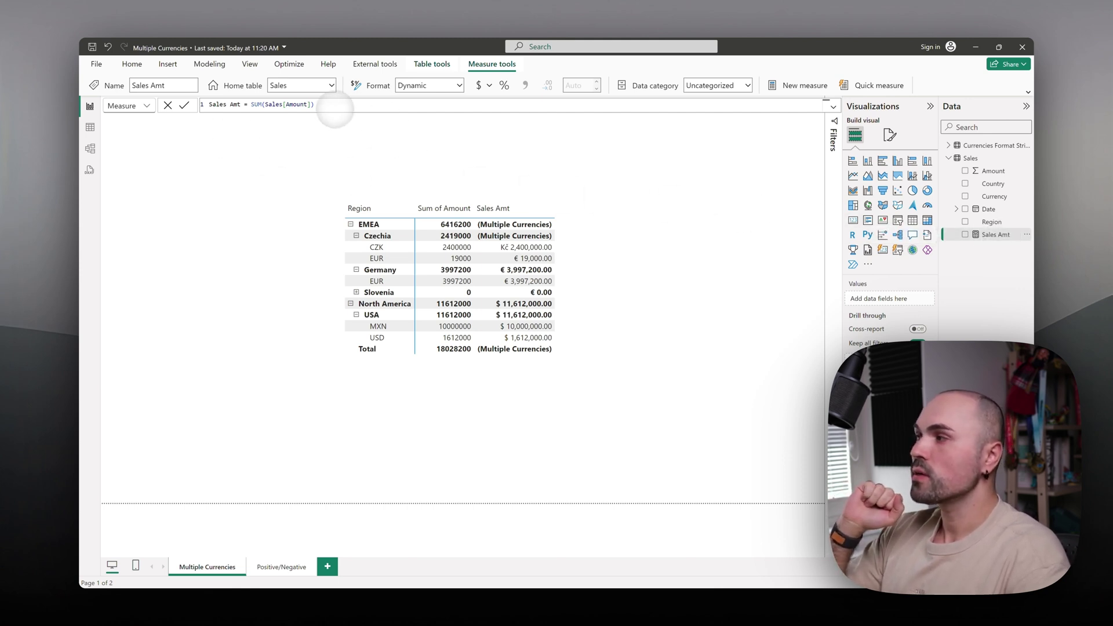
click(337, 109)
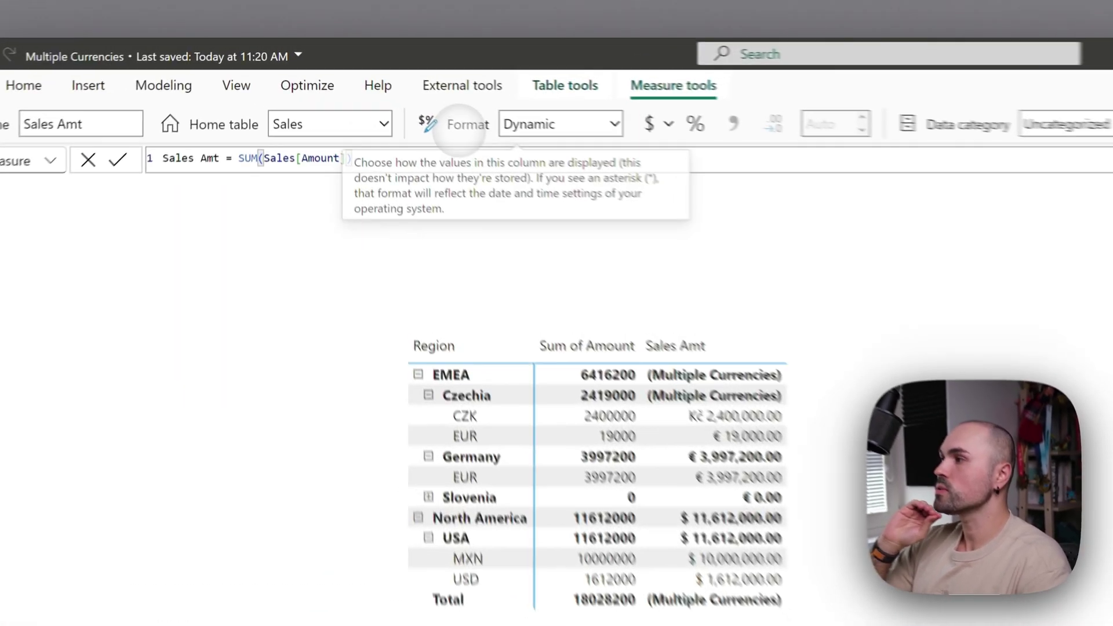
click(614, 123)
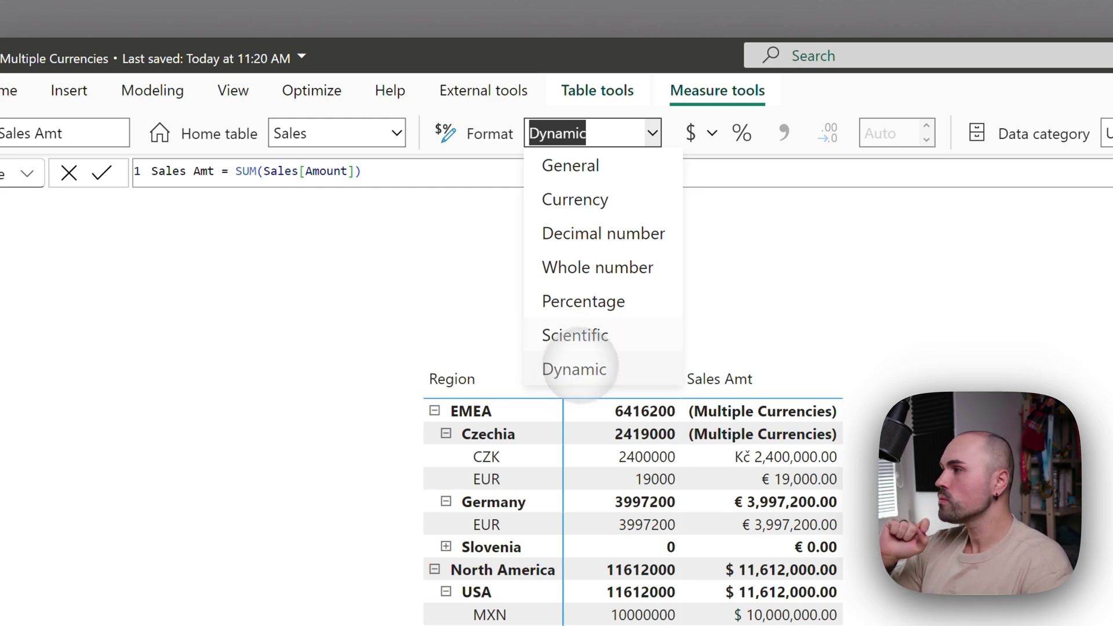
click(374, 171)
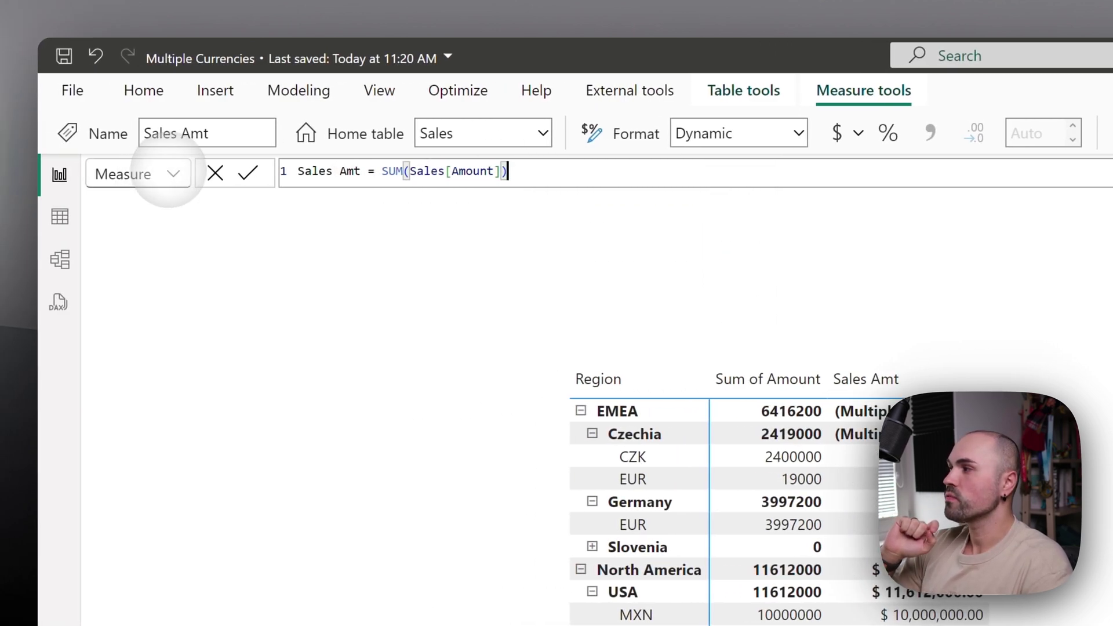
click(169, 171)
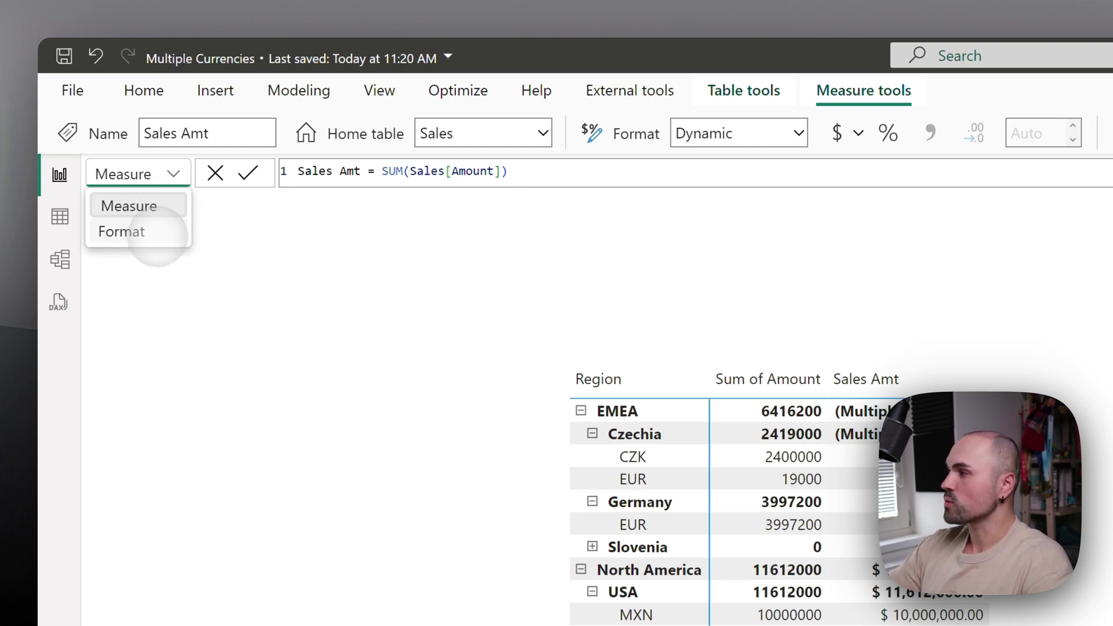
click(153, 232)
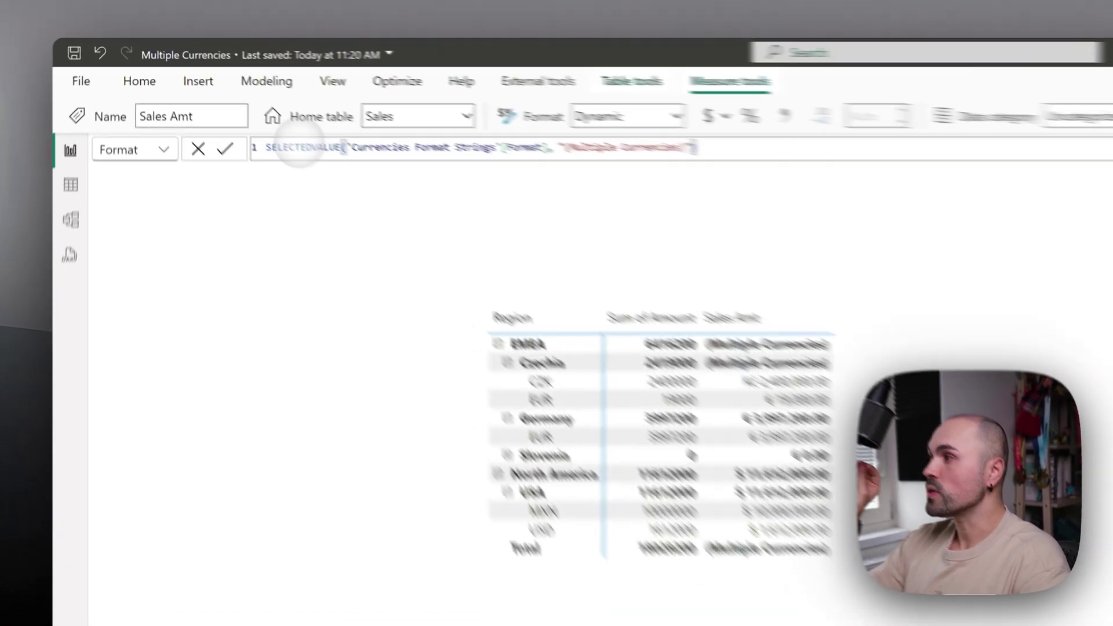
double_click(232, 105)
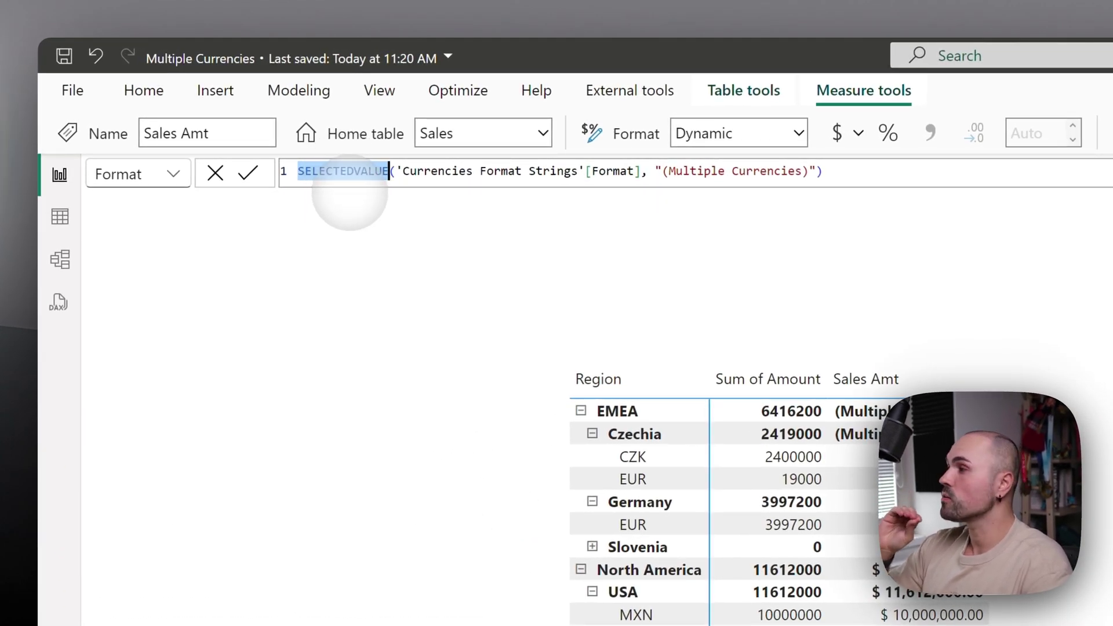
drag(405, 172, 578, 172)
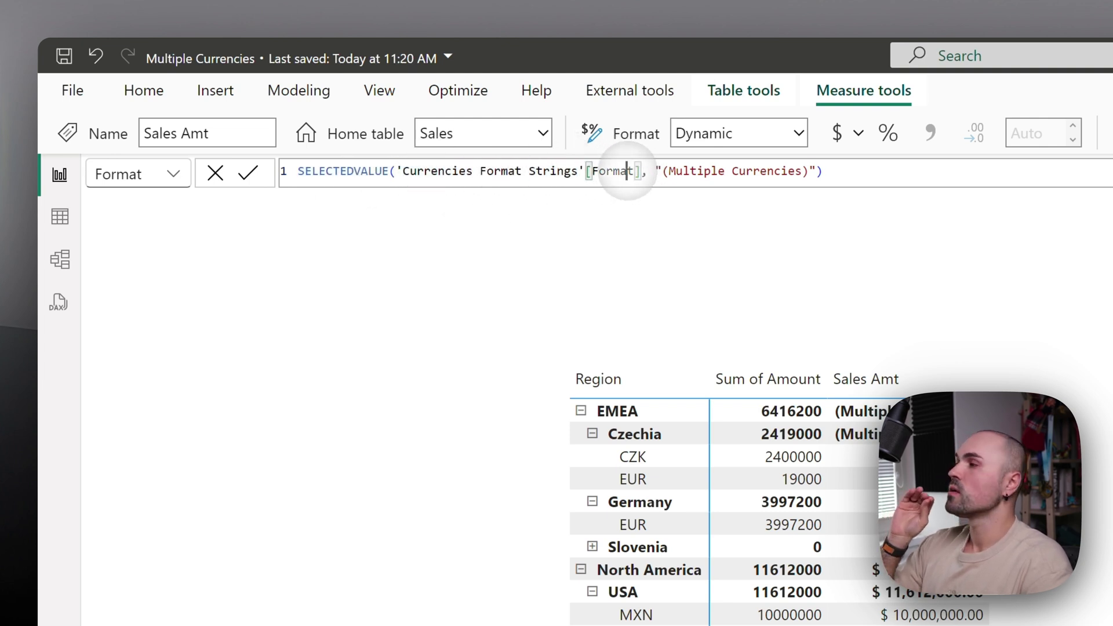
double_click(619, 171)
double_click(613, 172)
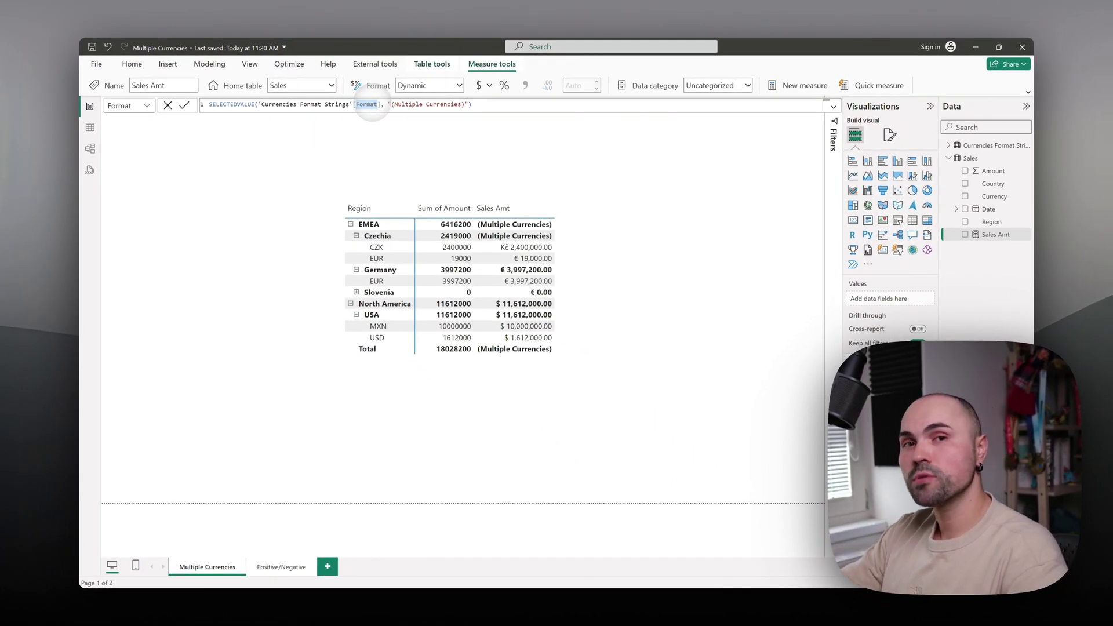
drag(388, 104, 446, 106)
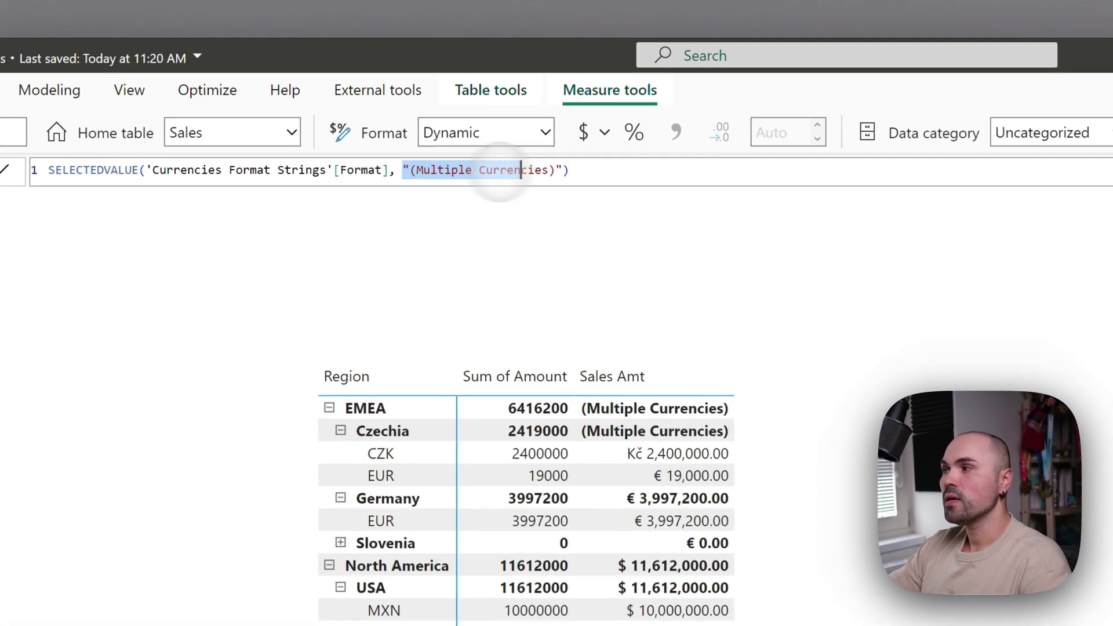
drag(539, 172, 563, 172)
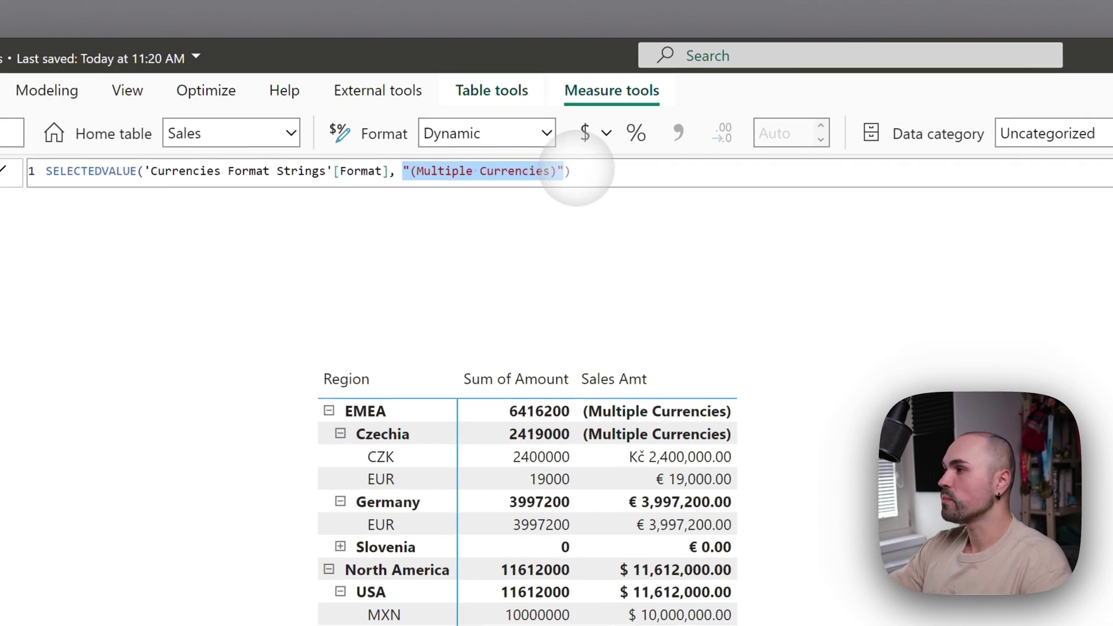
click(567, 172)
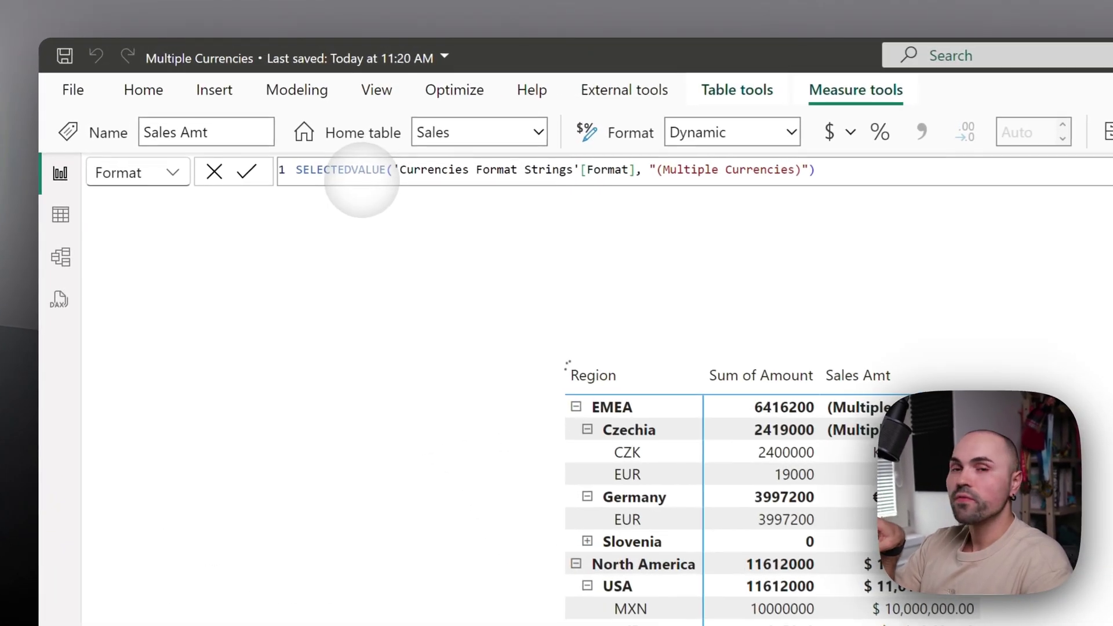
double_click(367, 172)
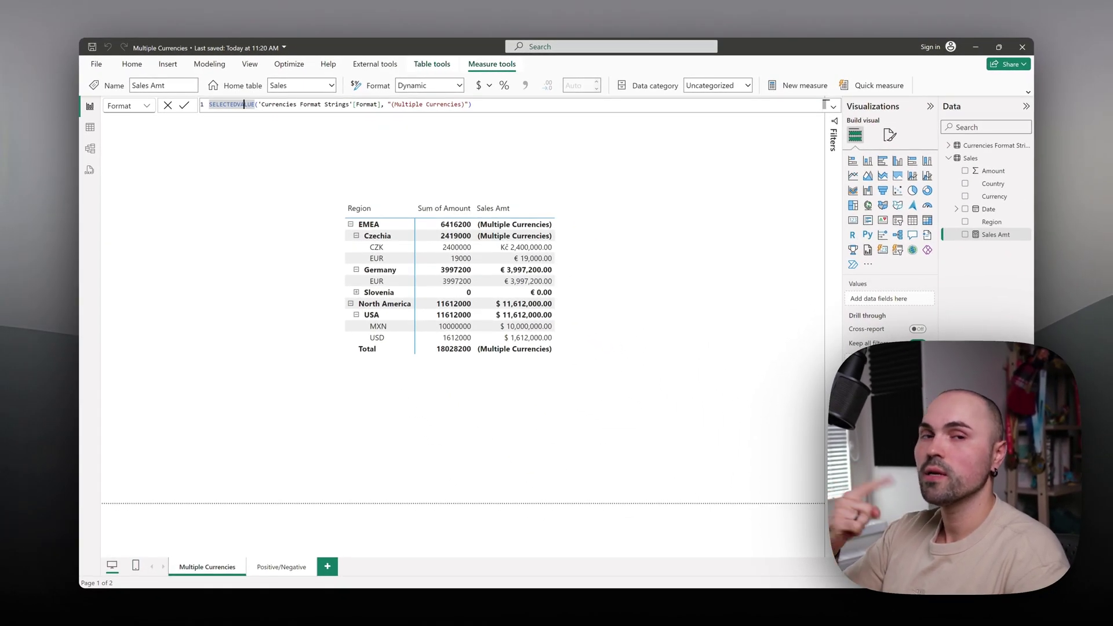
double_click(244, 105)
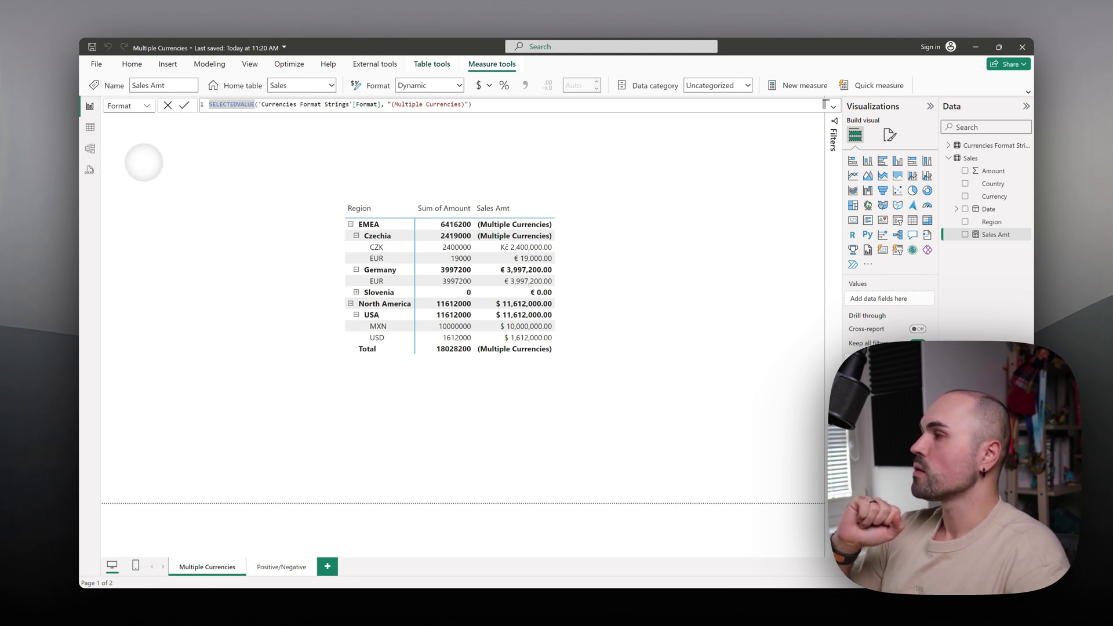
click(90, 148)
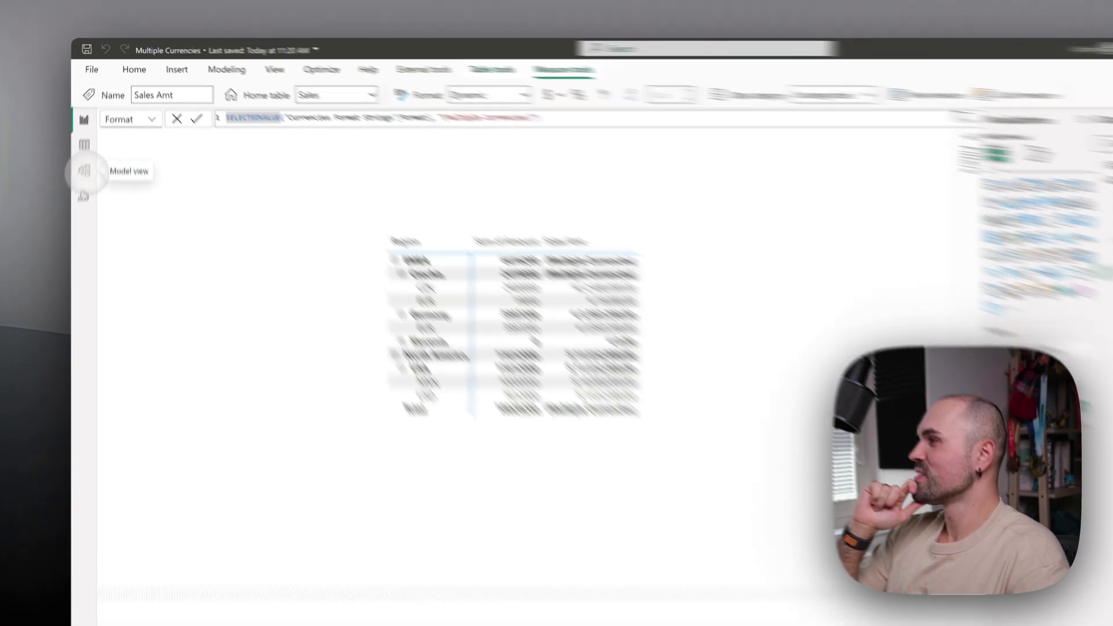
Step: In Model view, select the relationship between Sales and Currencies Format Strings
click(89, 148)
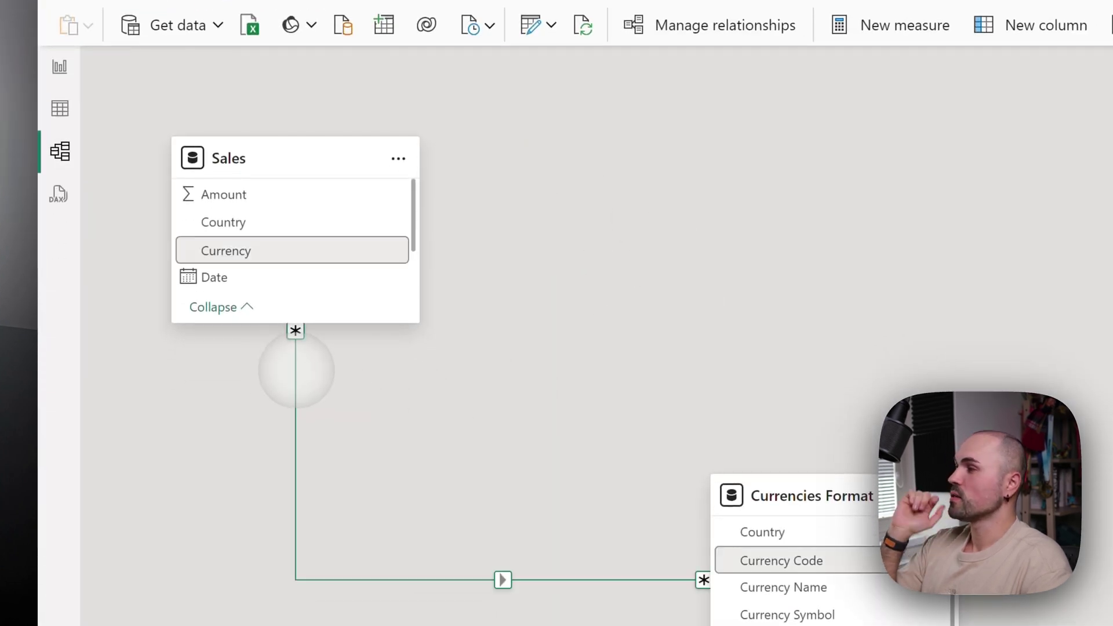
click(296, 370)
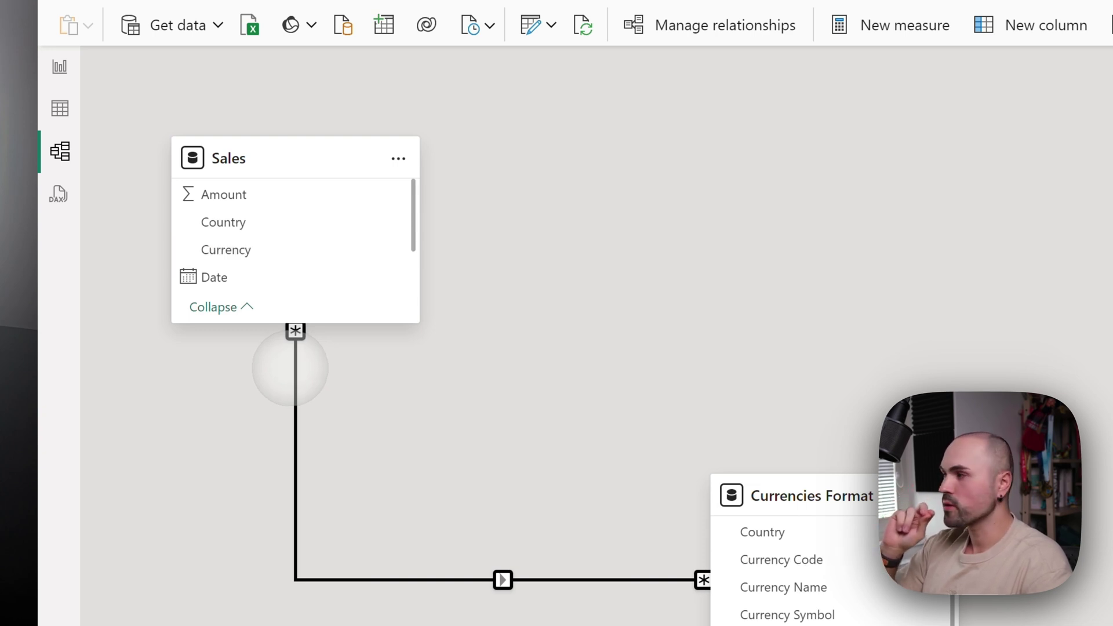
Step: Open the Sales table in Table view and select its Currency column (CZK, EUR, USD, MXN)
click(59, 108)
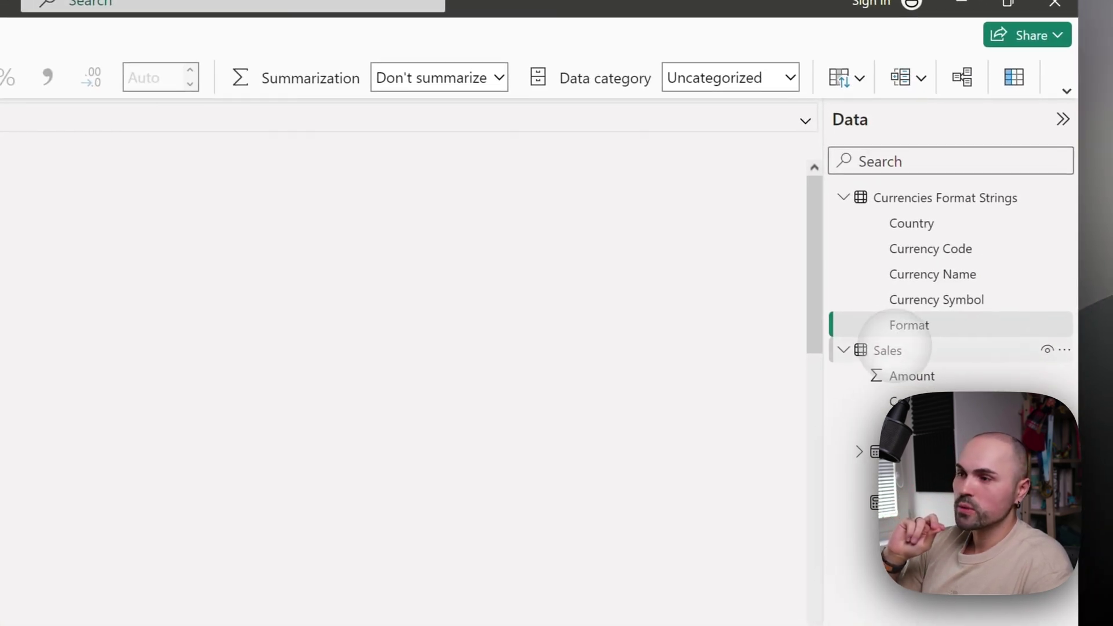
click(888, 350)
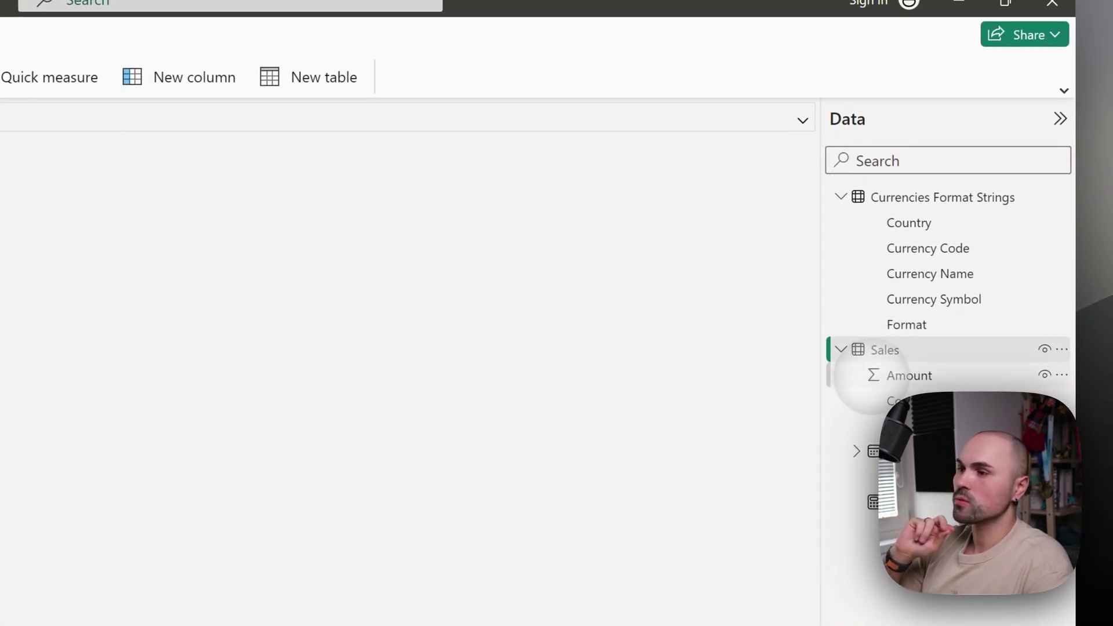
click(283, 204)
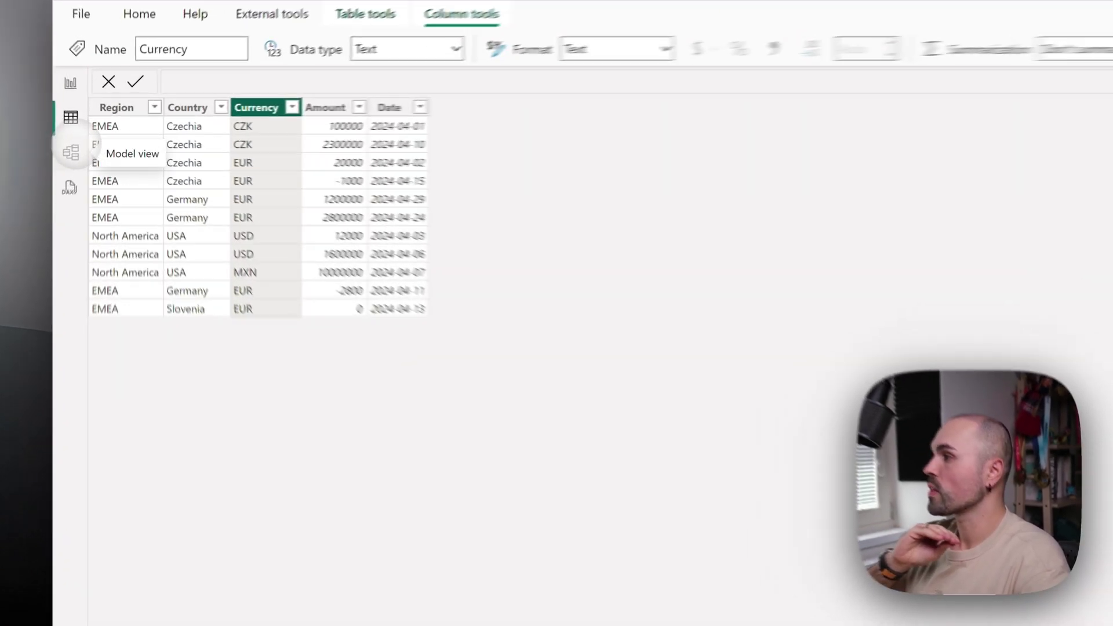
Step: In Model view, open the properties of the Sales–Currencies Format Strings relationship
click(90, 149)
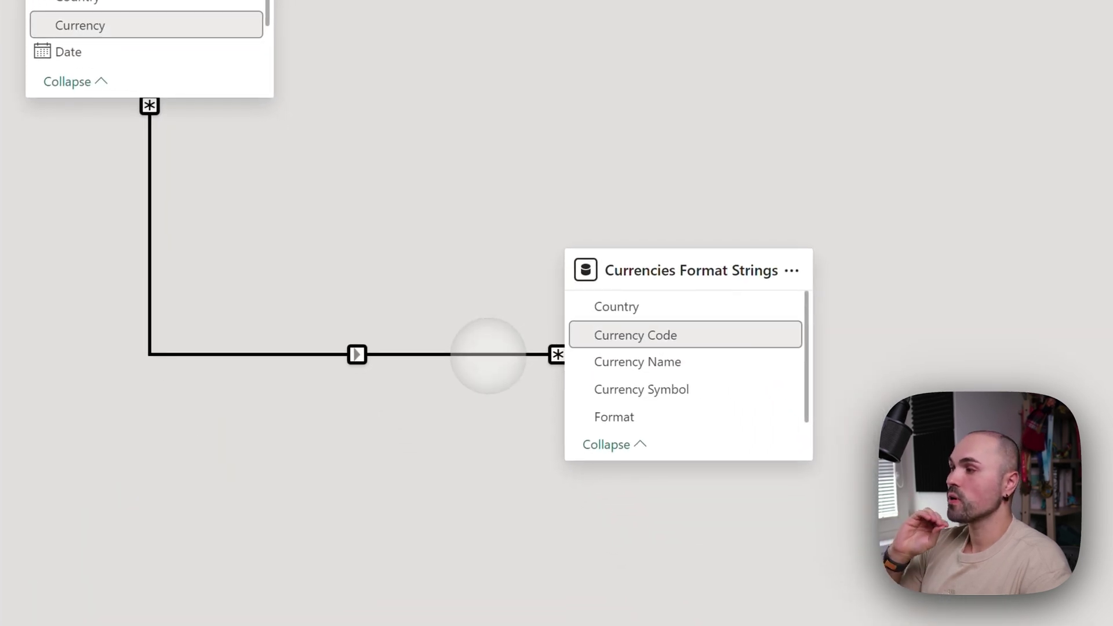
click(488, 355)
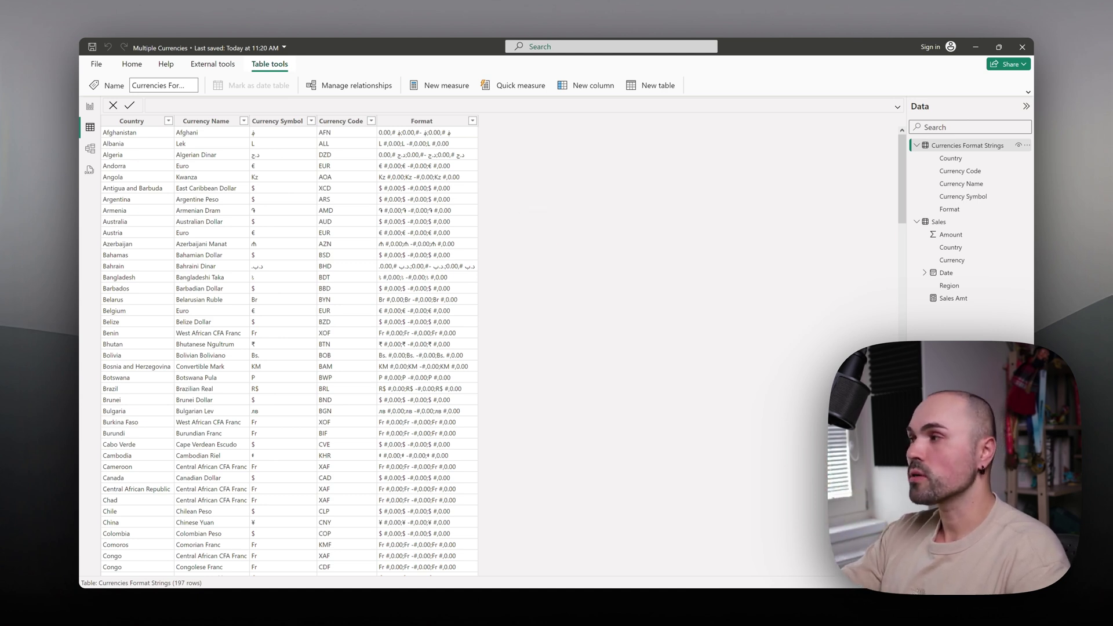
Step: Go back to the diagram linking Sales Currency to Currencies Format Strings Currency Code
click(537, 226)
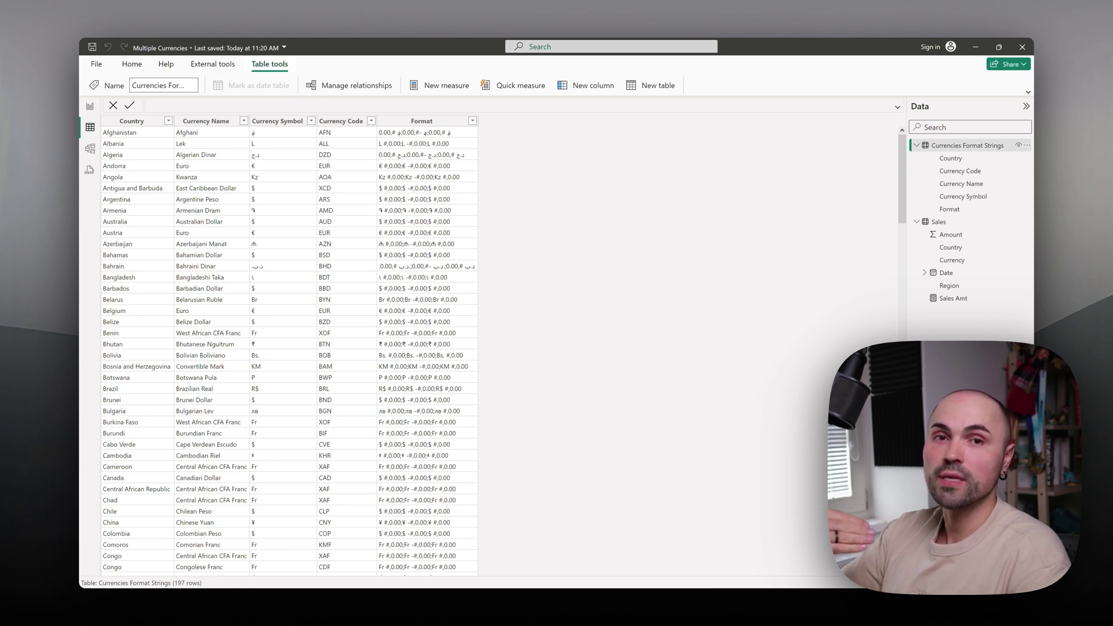
click(539, 228)
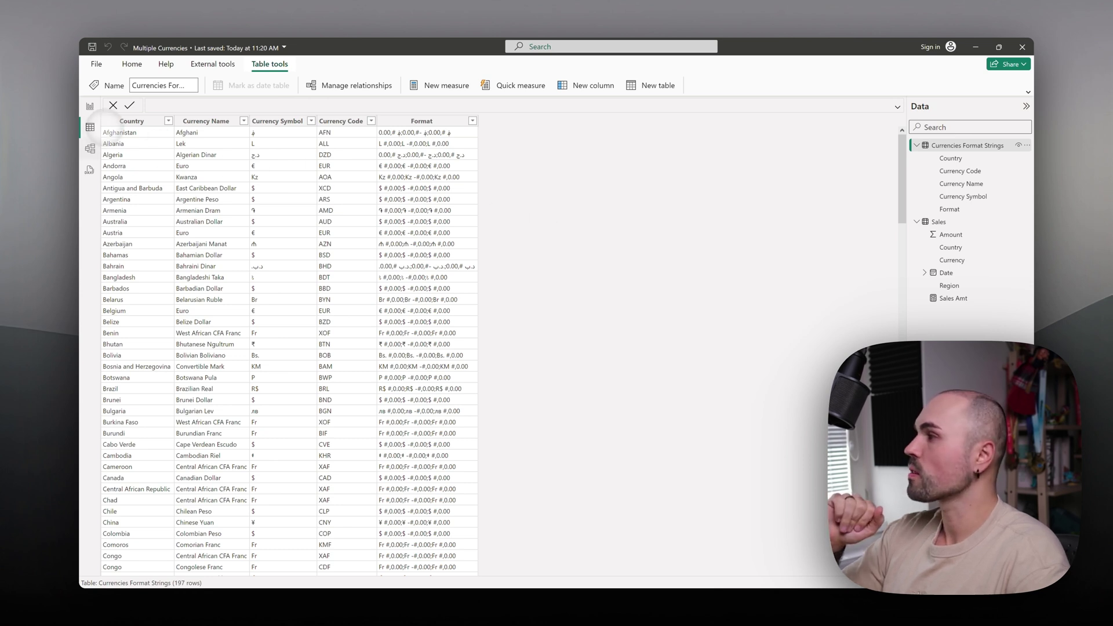
click(89, 148)
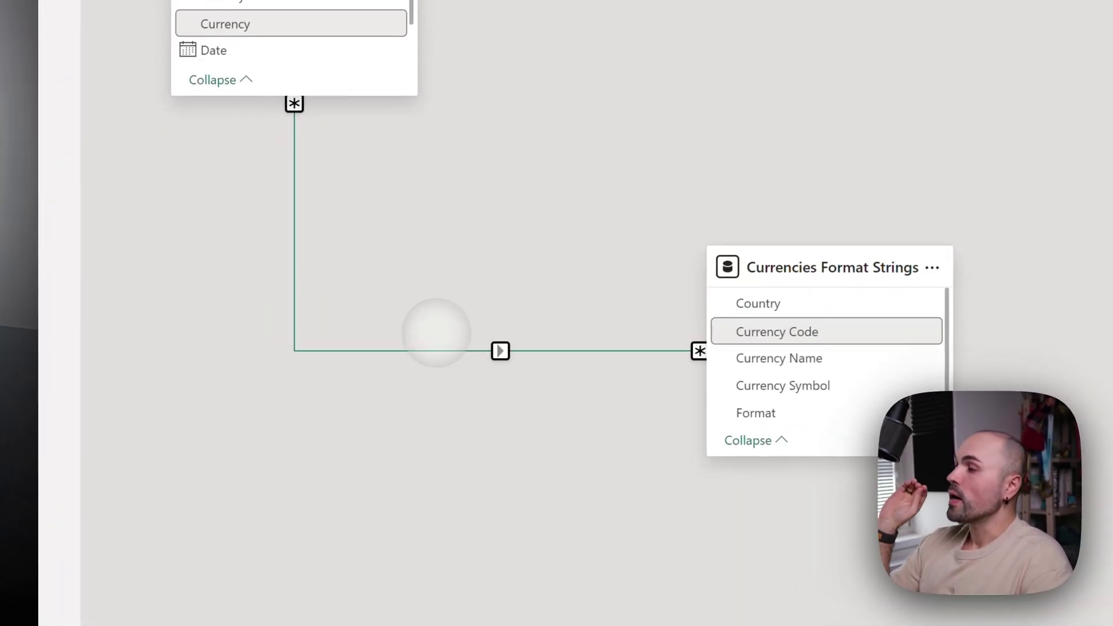
Step: Review the currency relationship's properties again, then open the query in Power Query Editor
click(502, 351)
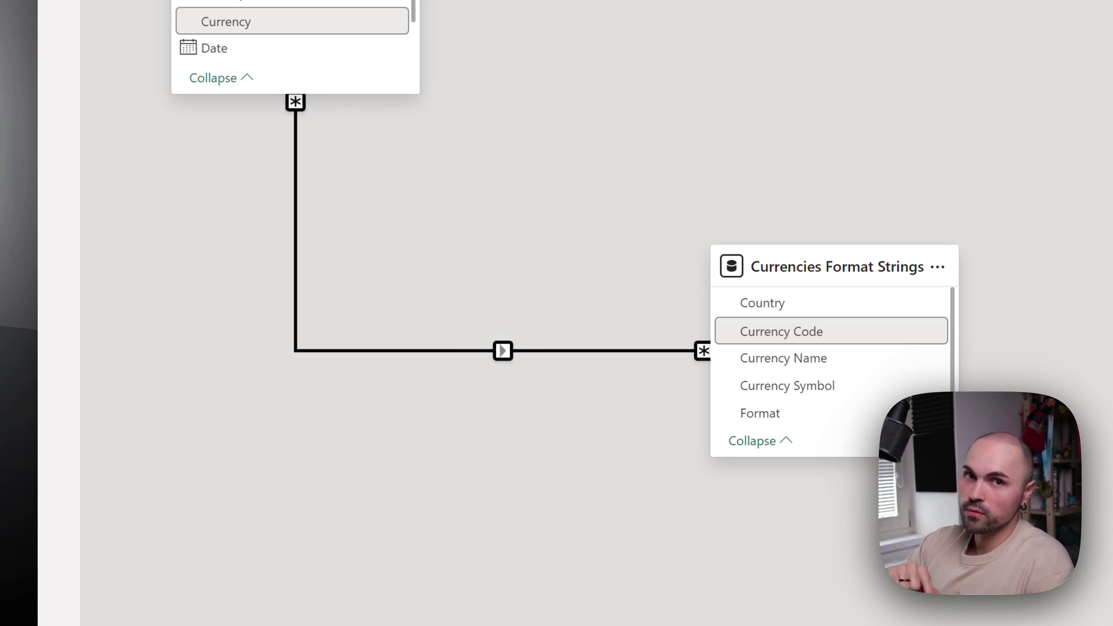
click(502, 353)
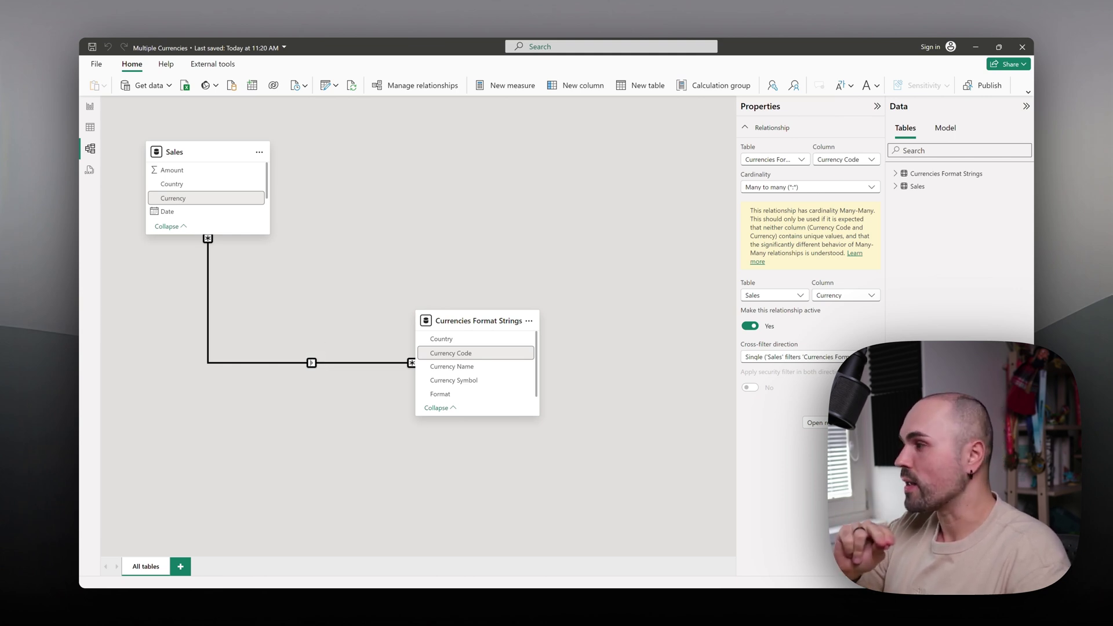
click(311, 363)
click(112, 200)
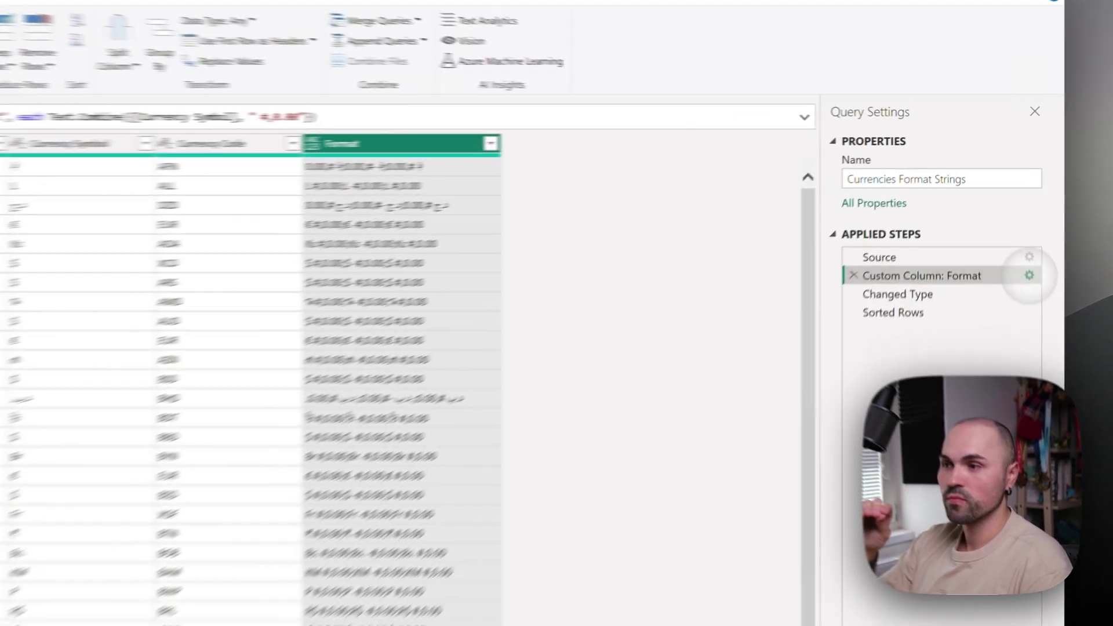
Step: Reopen the Custom Column: Format dialog and highlight its positive, negative and zero-value patterns
click(1029, 276)
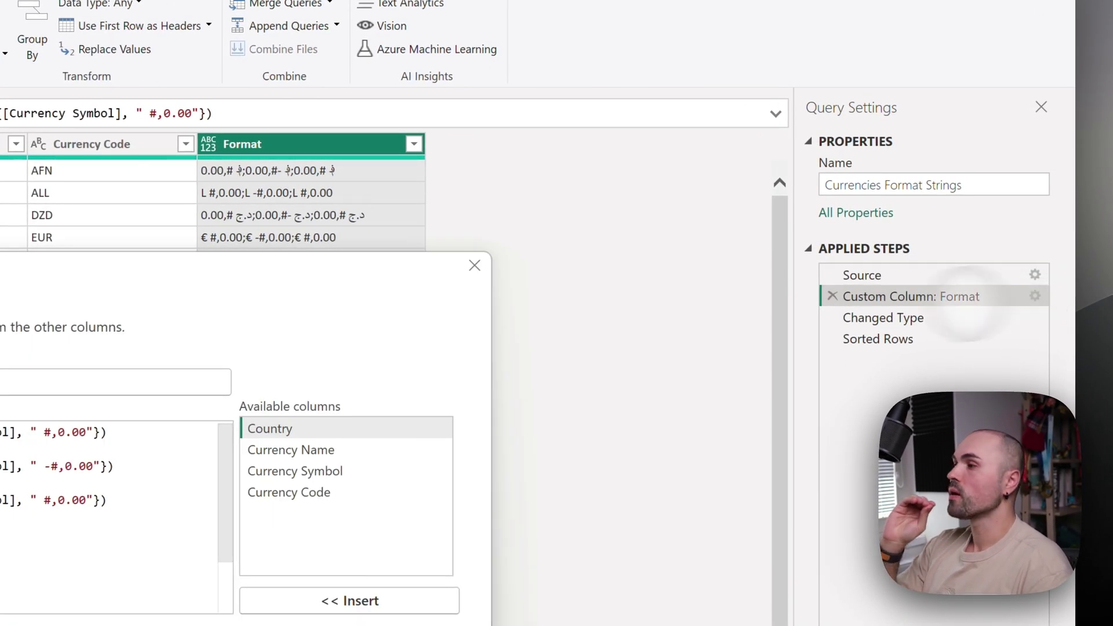
click(45, 432)
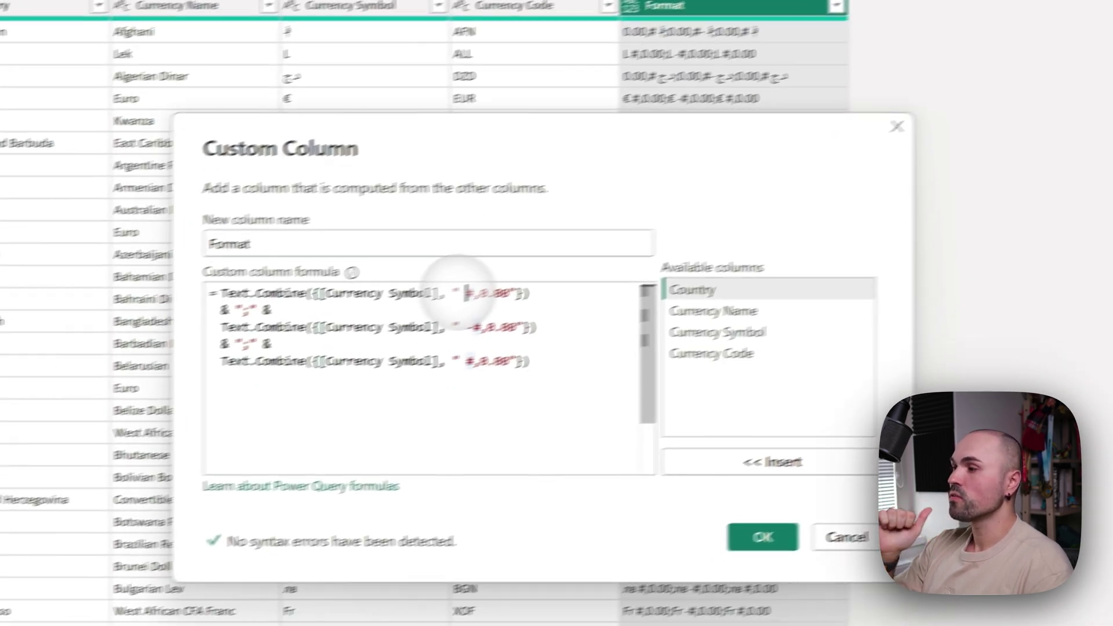
drag(340, 328, 395, 328)
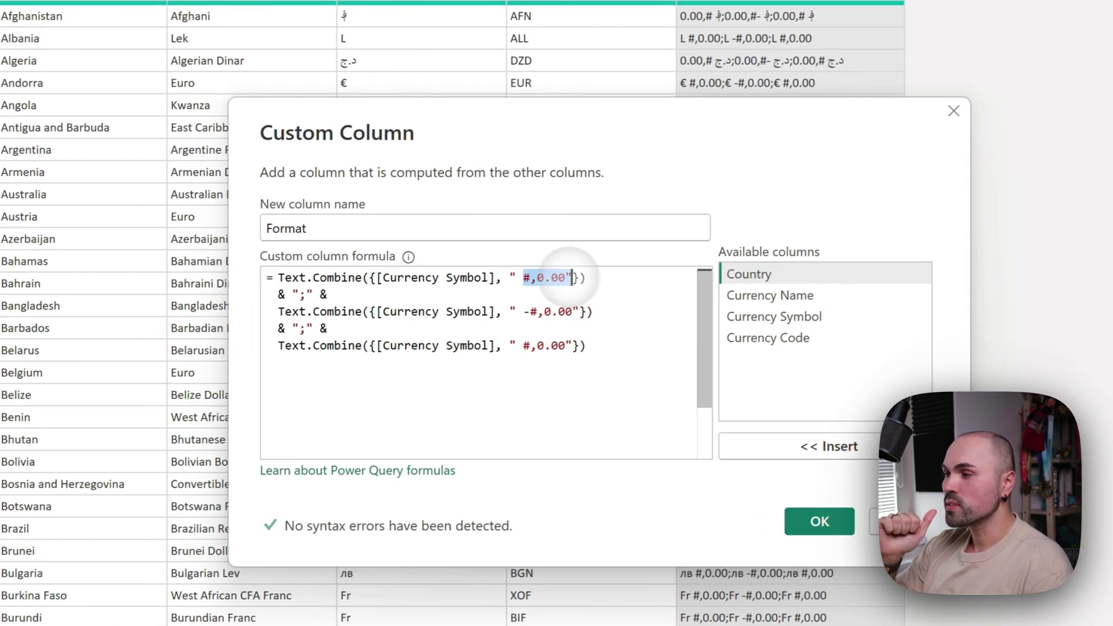
drag(532, 309, 579, 307)
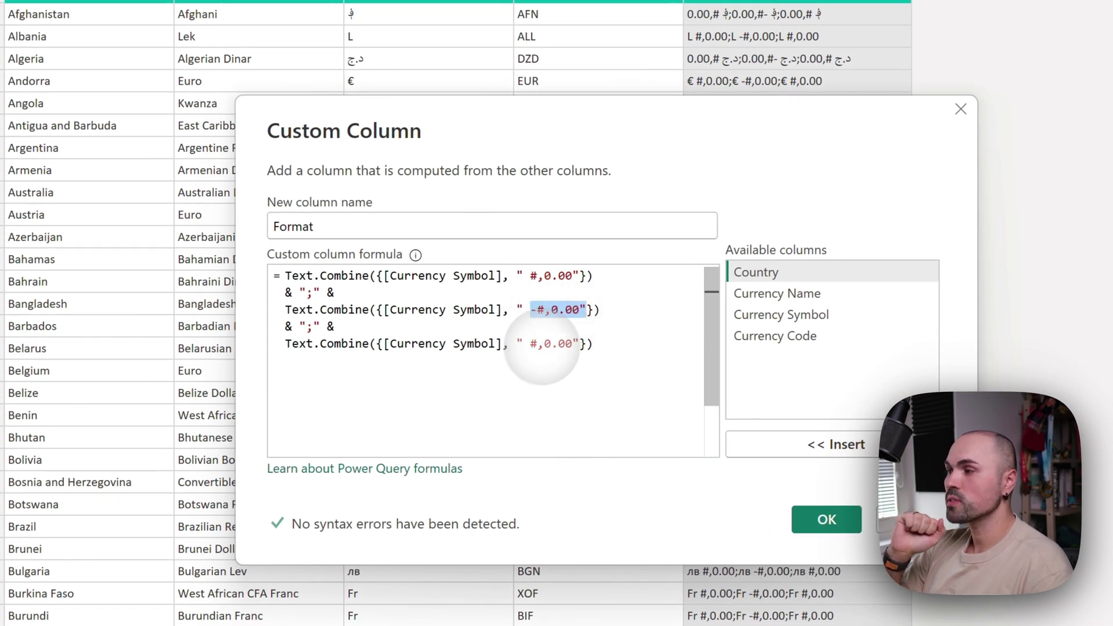
drag(531, 344, 573, 344)
click(573, 344)
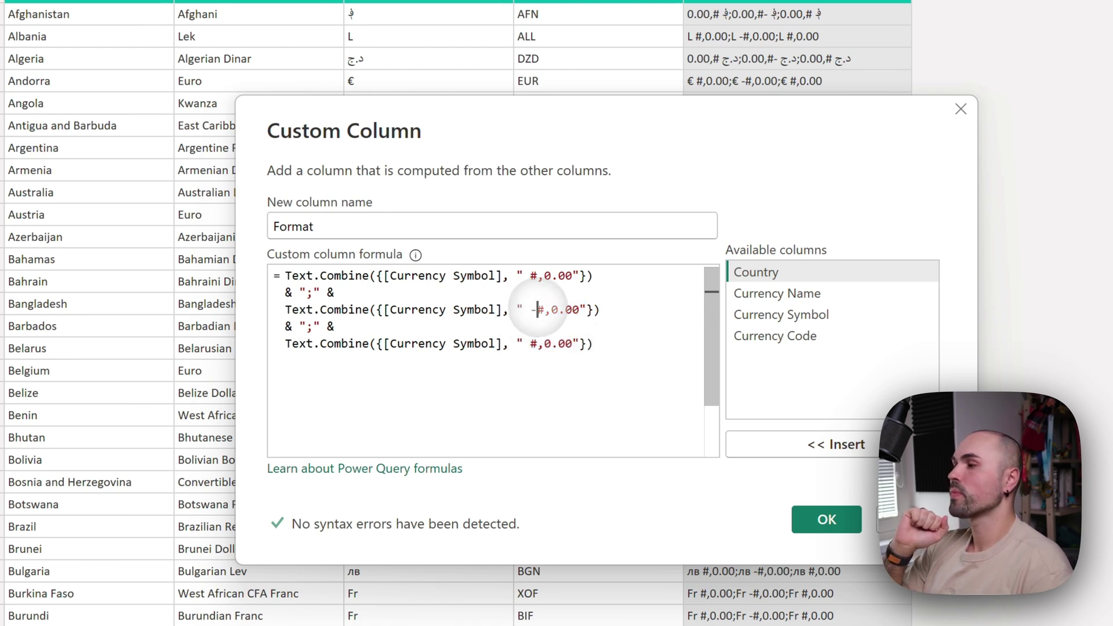
Step: Examine the #,0.00 thousands separator and decimals, then place the caret before the negative pattern's minus sign
click(523, 276)
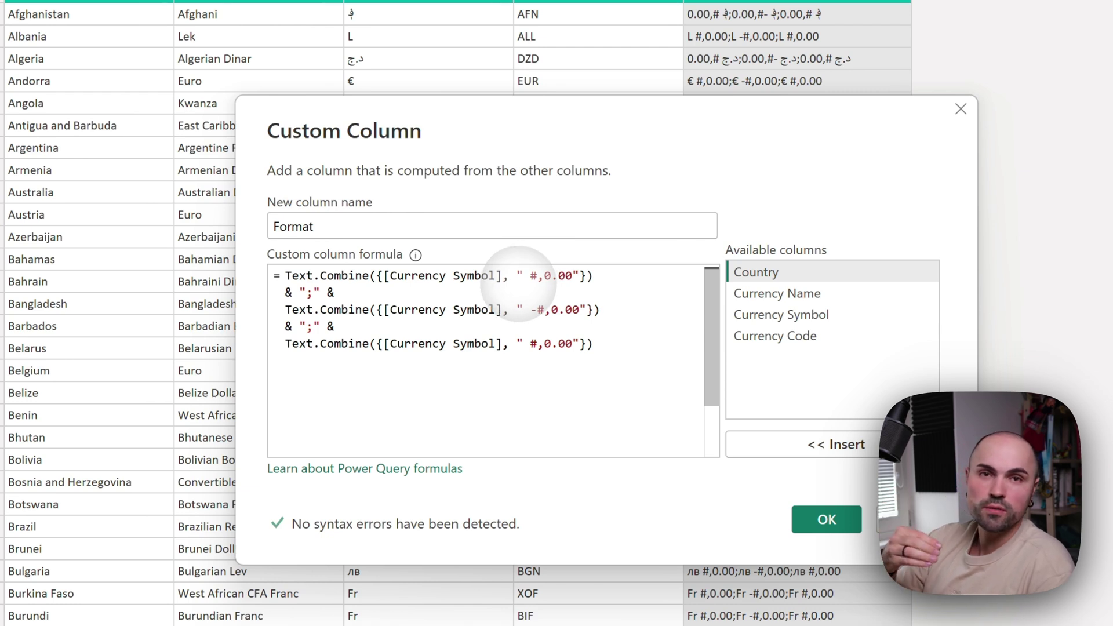
drag(543, 276, 537, 276)
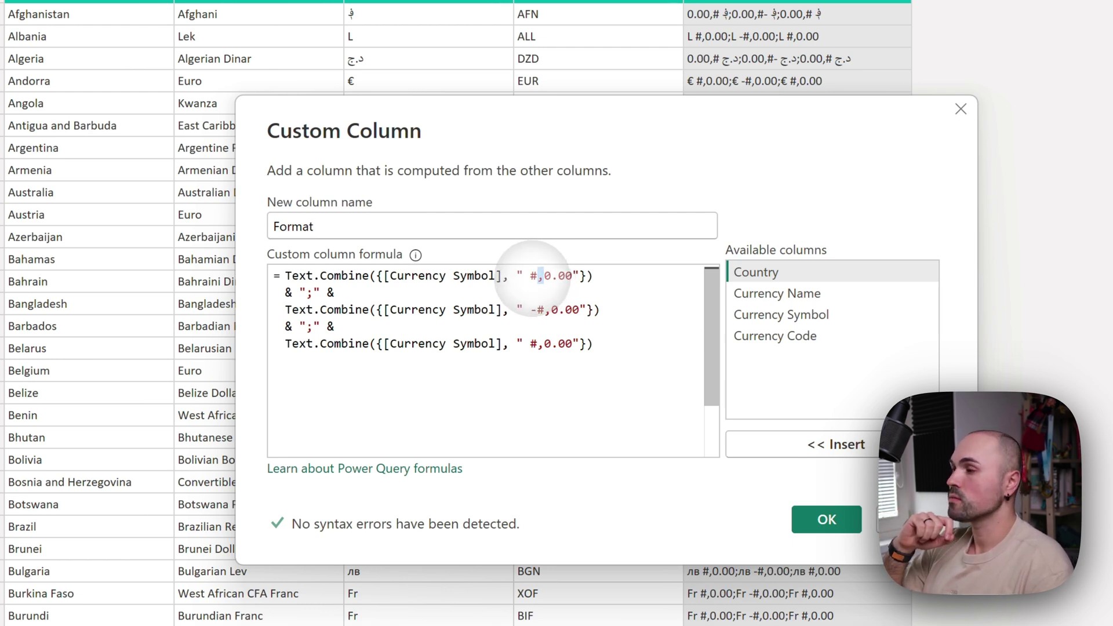
click(550, 276)
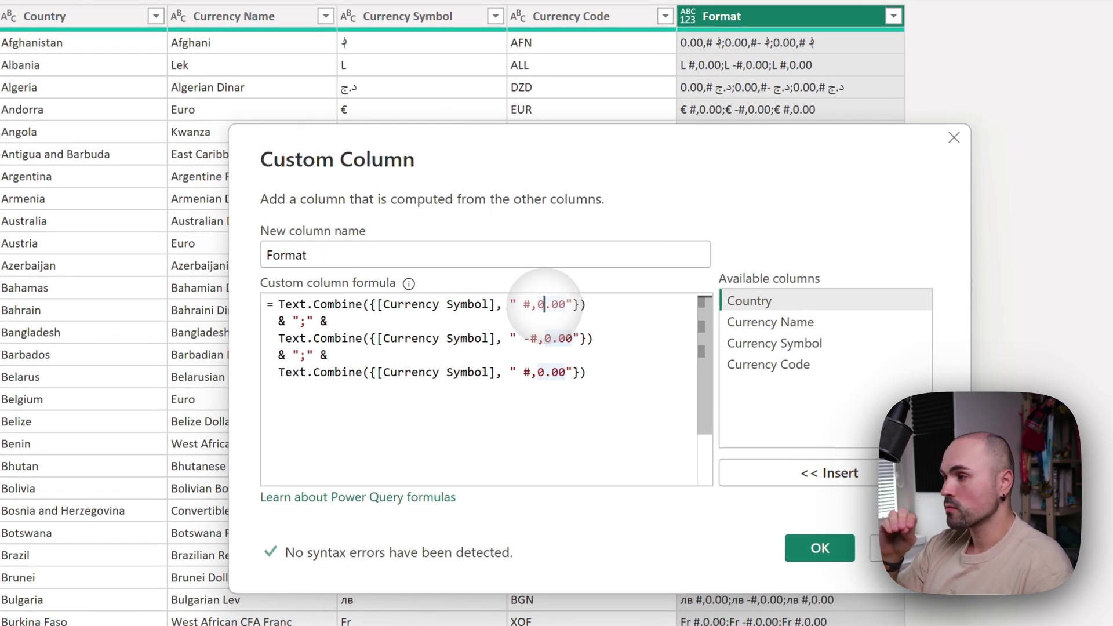
click(550, 305)
double_click(562, 305)
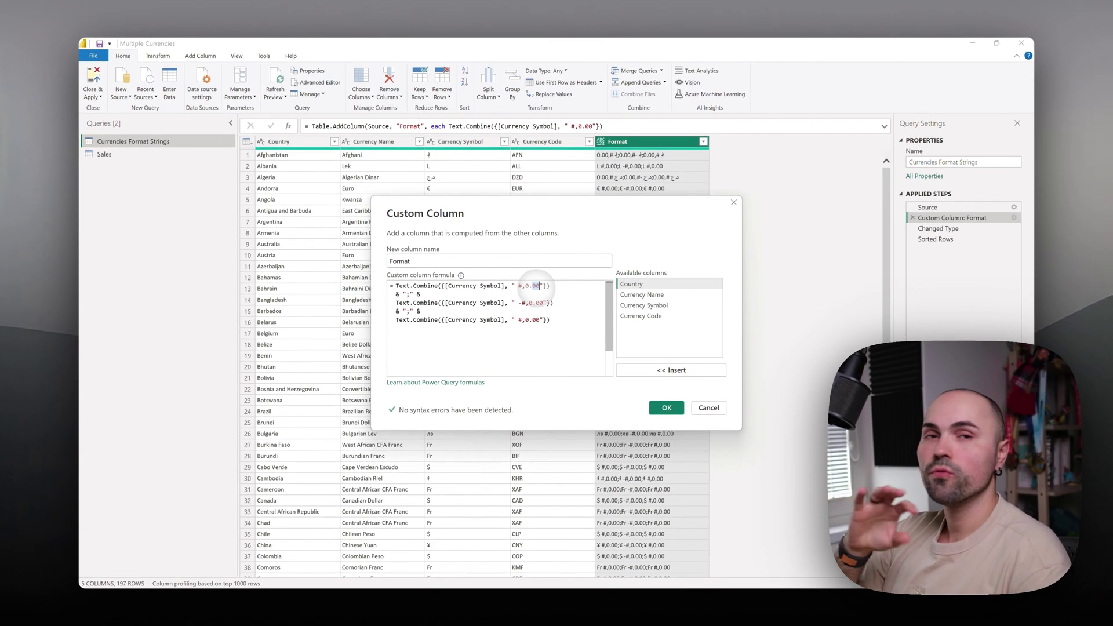
drag(518, 302, 525, 303)
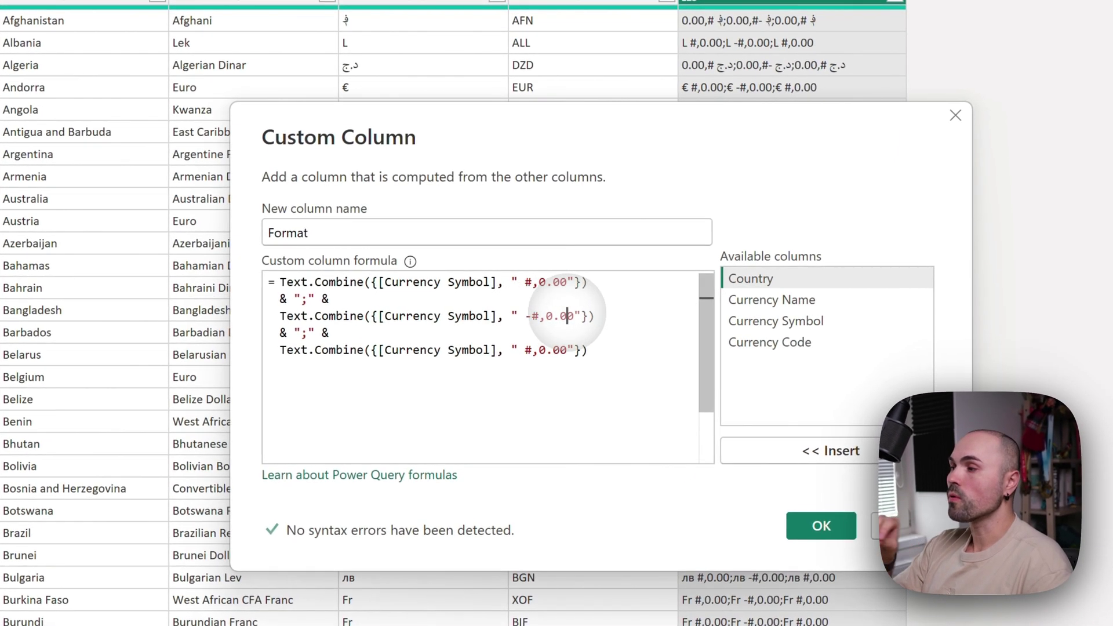
click(564, 315)
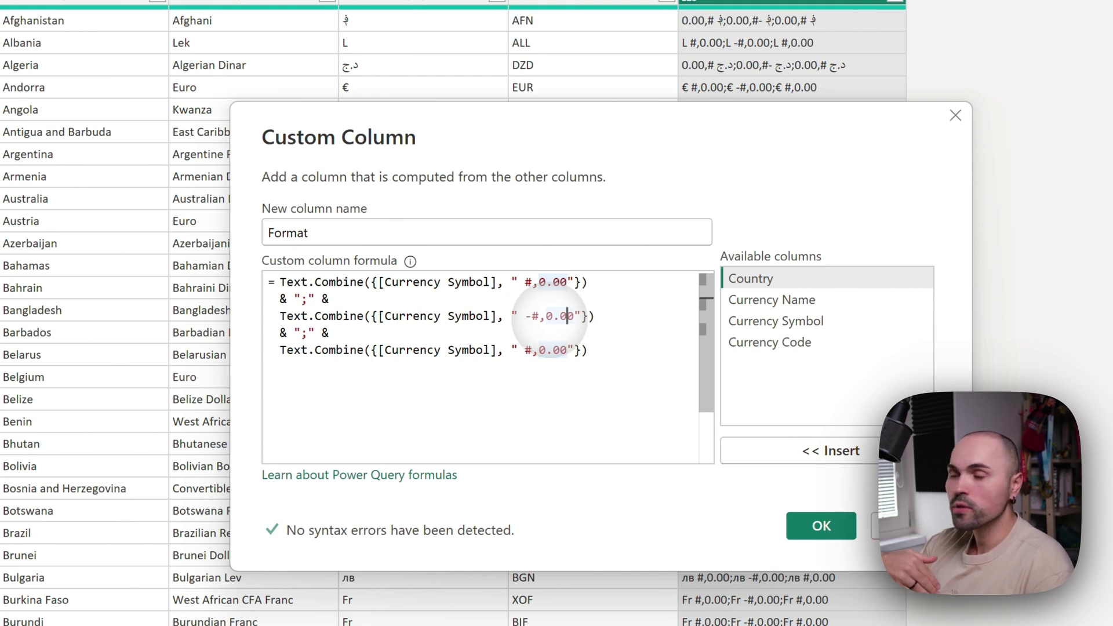
click(524, 316)
Step: Replace the negative pattern's minus sign with parentheses so it reads (#,0.00)
key(Delete)
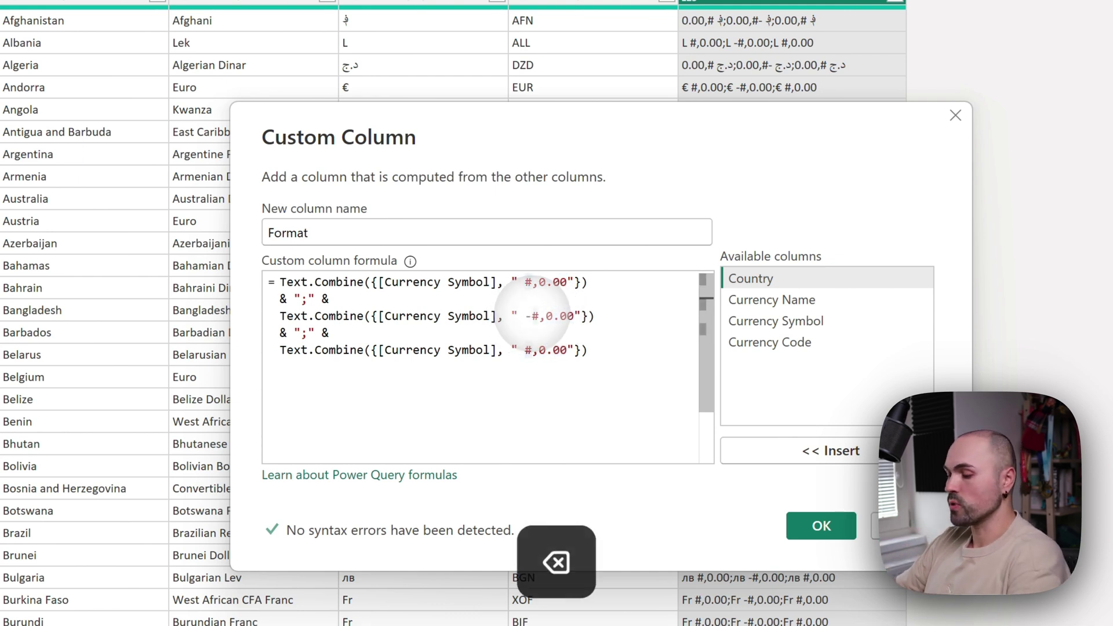
text(()
click(580, 316)
text())
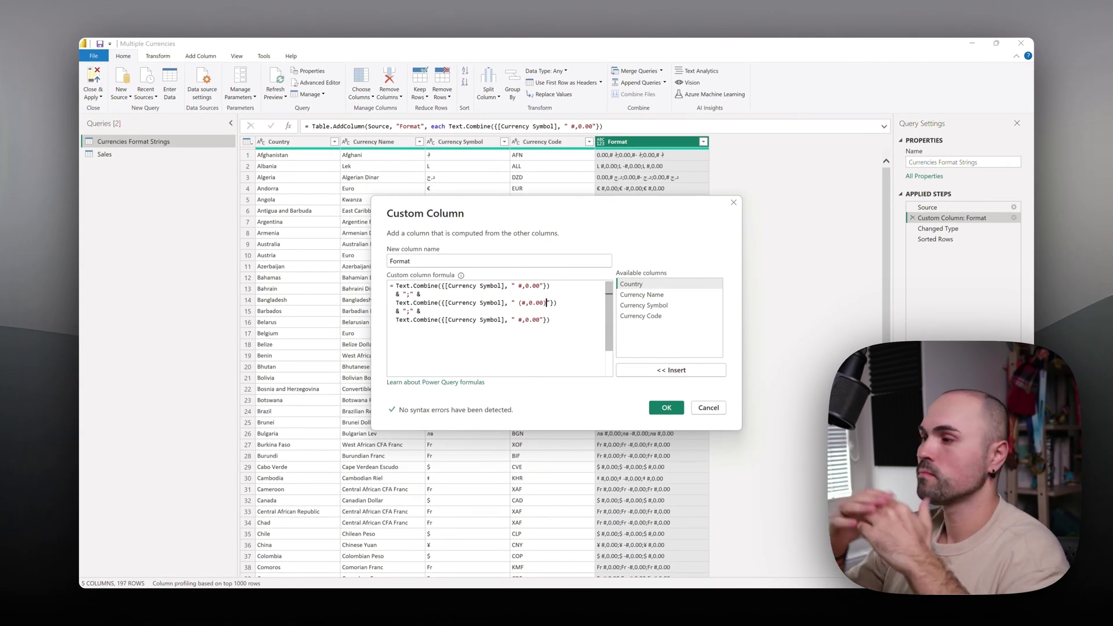
click(519, 320)
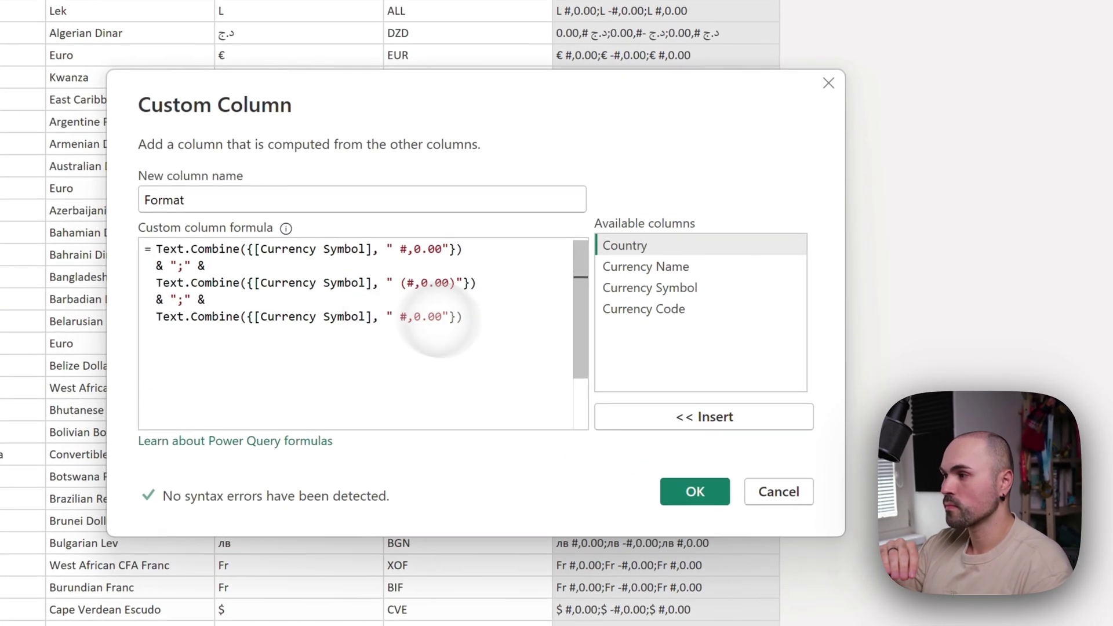
Step: Discard the Format formula's parentheses edit, inspect the negative and zero format sections, and leave Power Query
click(778, 492)
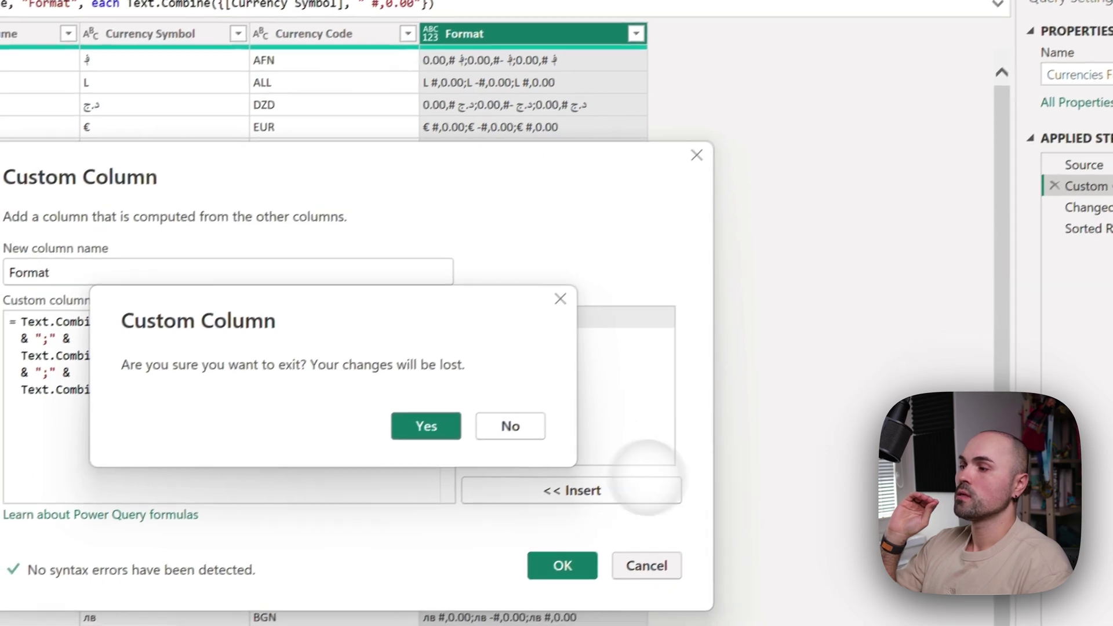
click(426, 426)
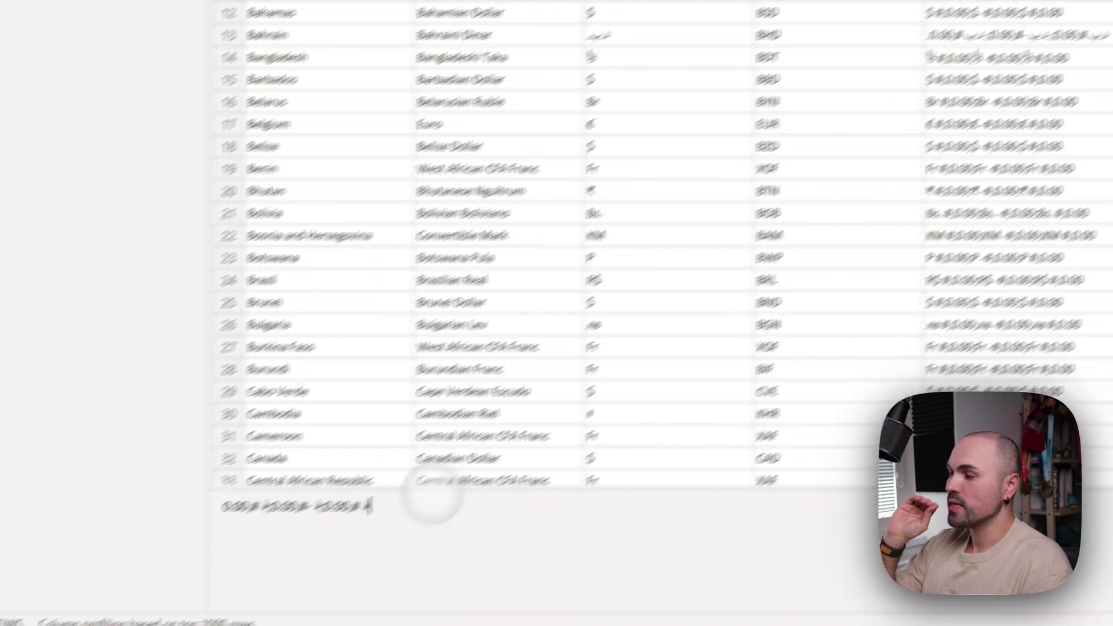
drag(455, 463, 335, 462)
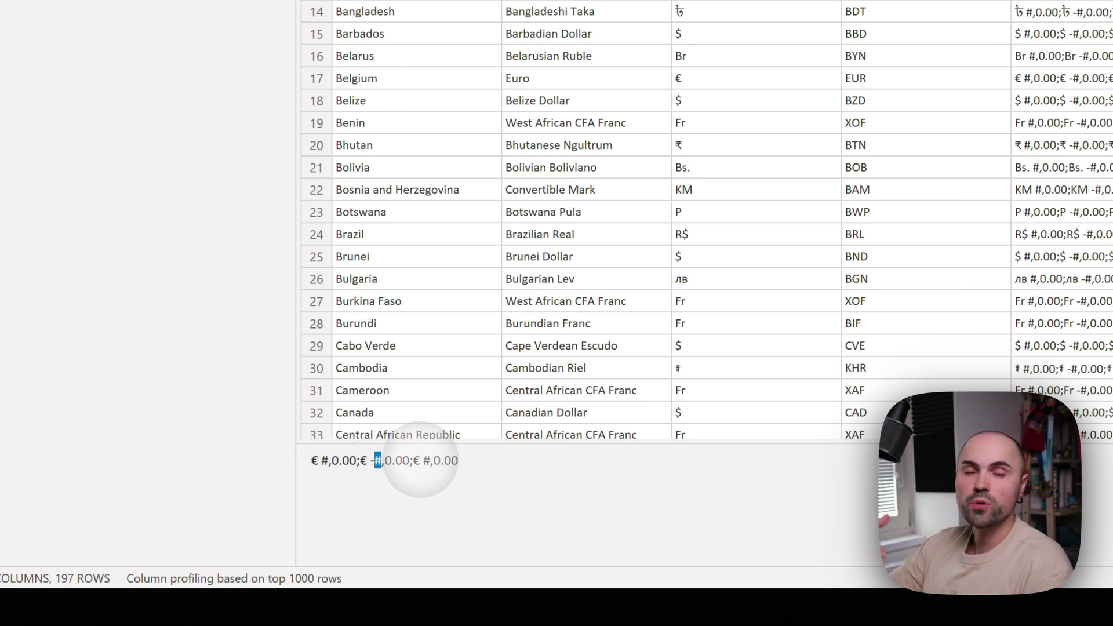
drag(423, 460, 458, 460)
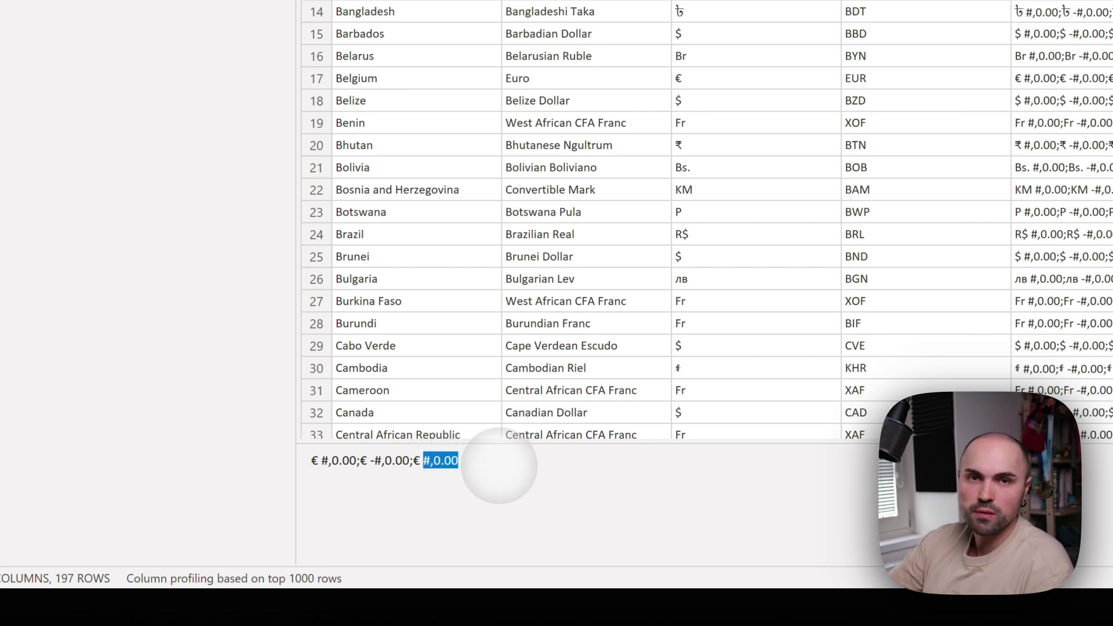
click(503, 466)
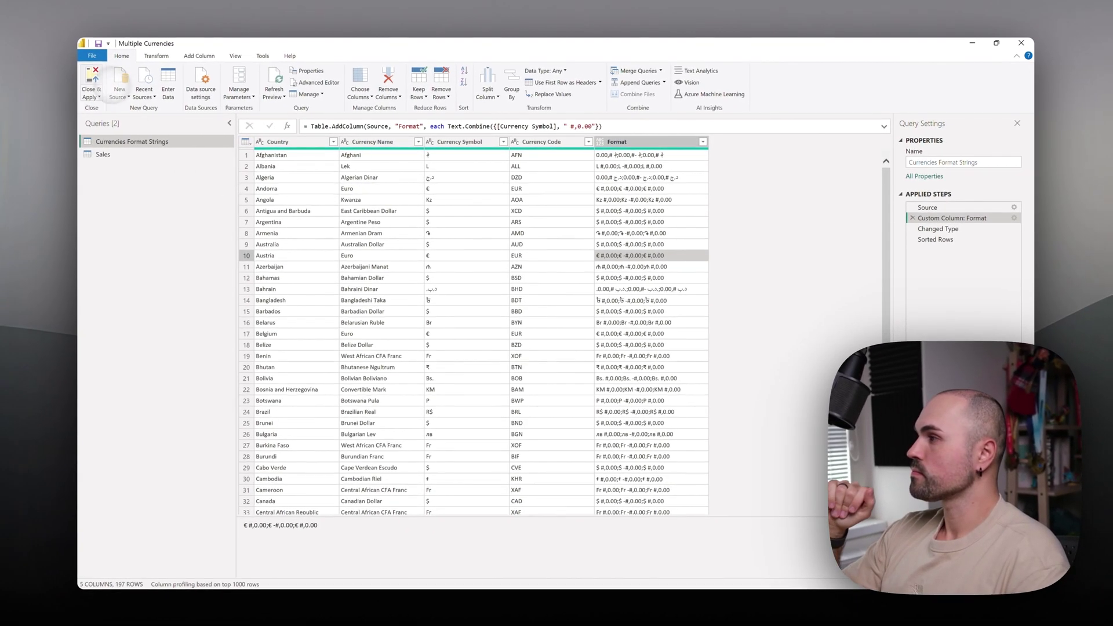
click(92, 95)
click(104, 138)
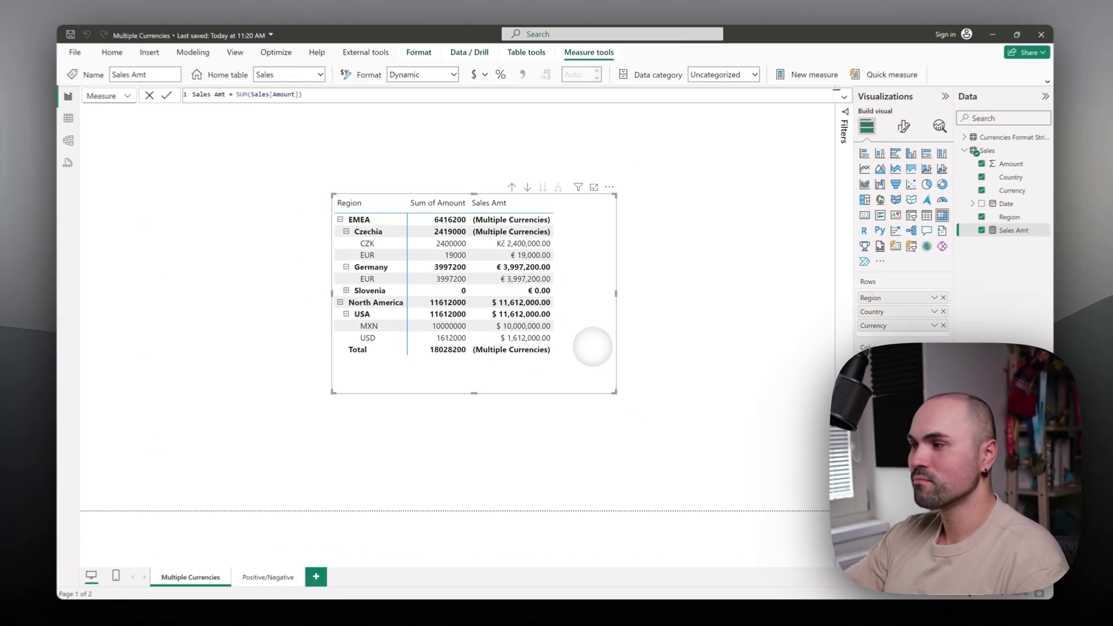
Step: Deselect the Sales Amt measure so the matrix fields can be changed
click(604, 271)
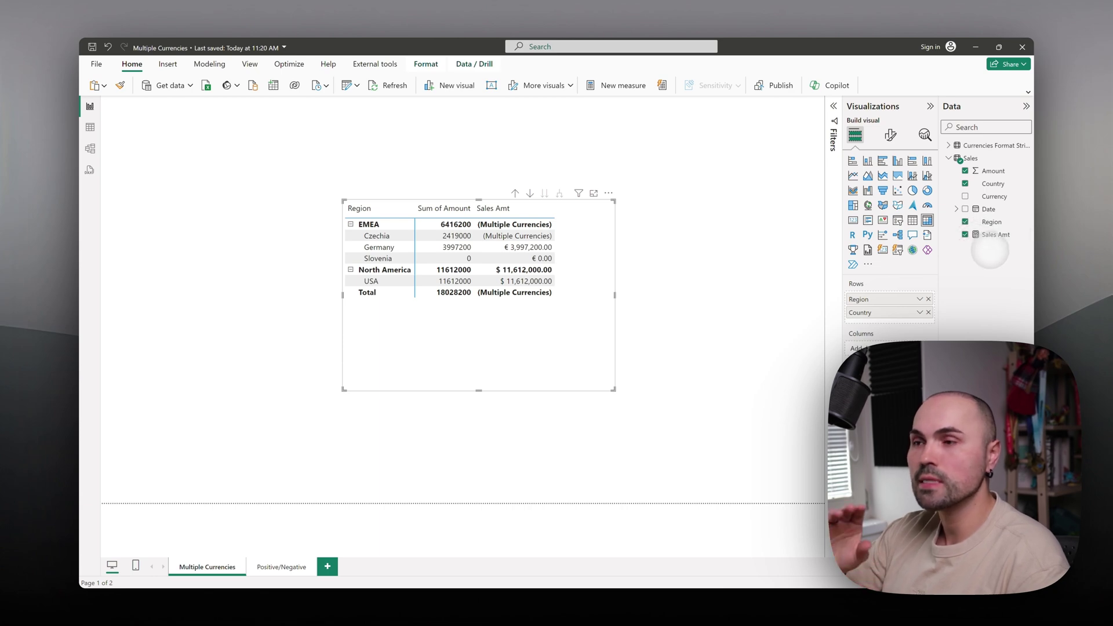
Step: Add Currency to the matrix Rows below Country, splitting Czechia into CZK/EUR and USA into MXN/USD
drag(992, 197, 913, 311)
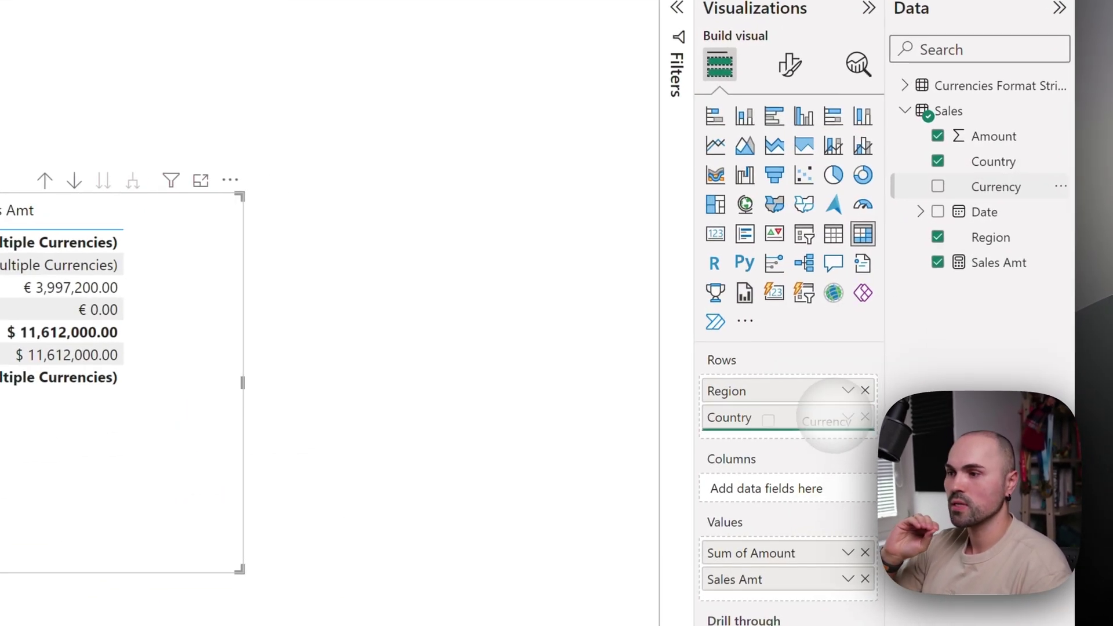
drag(834, 415, 841, 423)
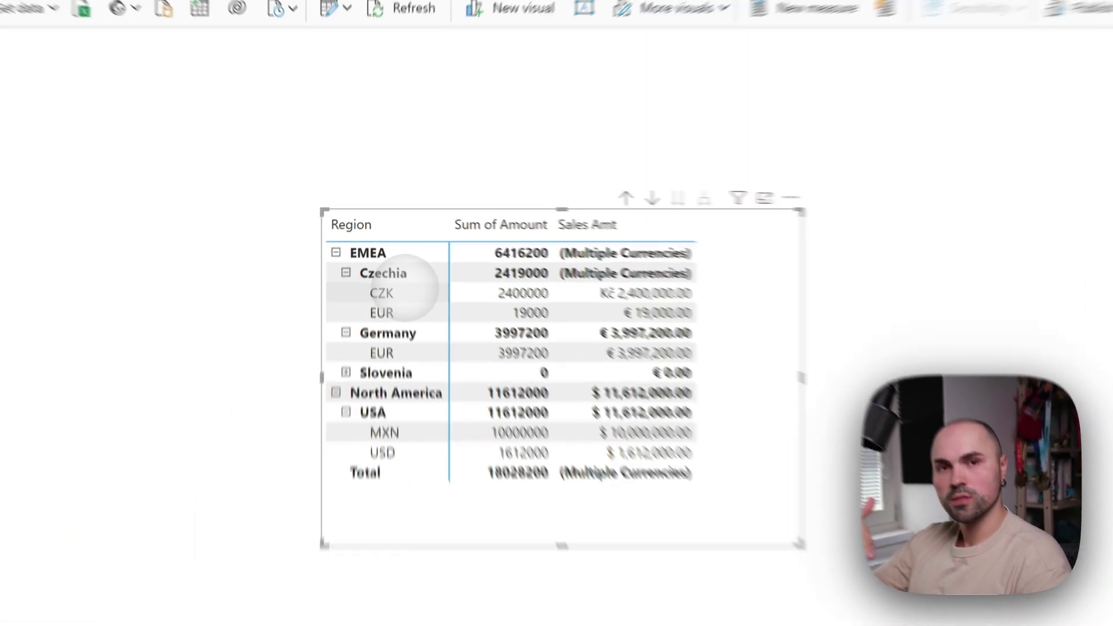